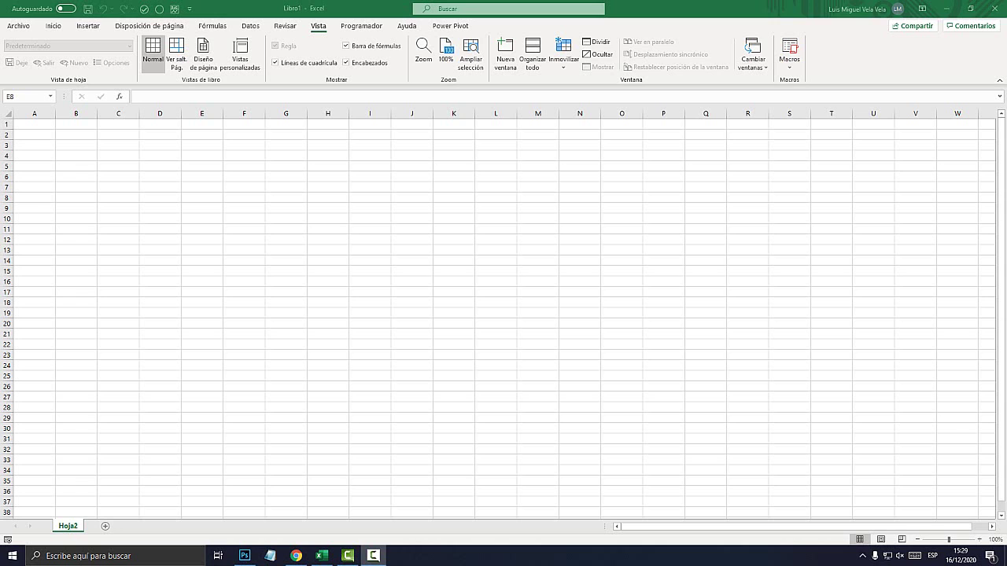
- Switch to the blank Excel workbook Libro1
key(alt+Tab)
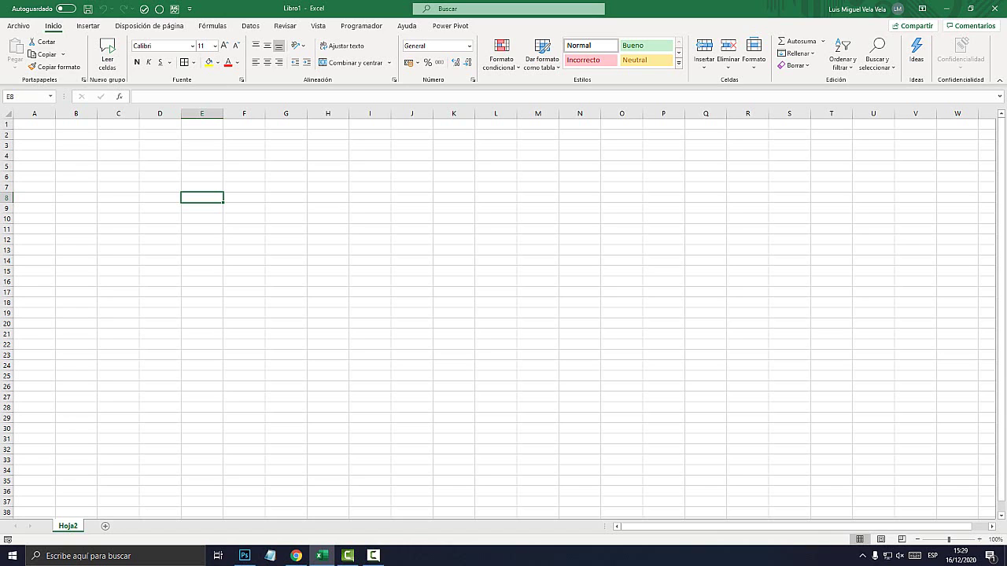
- Enter =ALEATORIO.ENTRE(10;1000) in cell C4, producing the random value 79
click(118, 144)
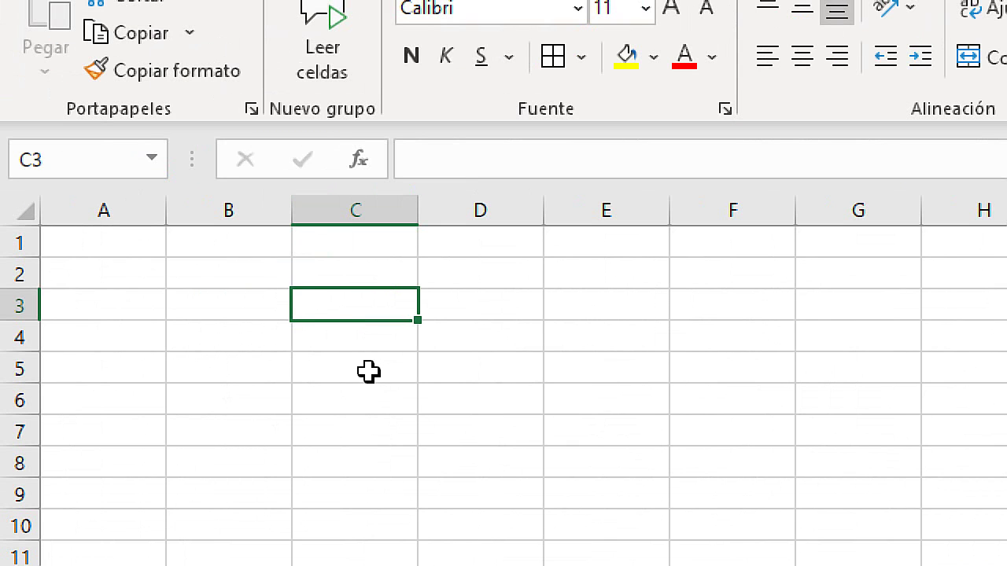
click(333, 338)
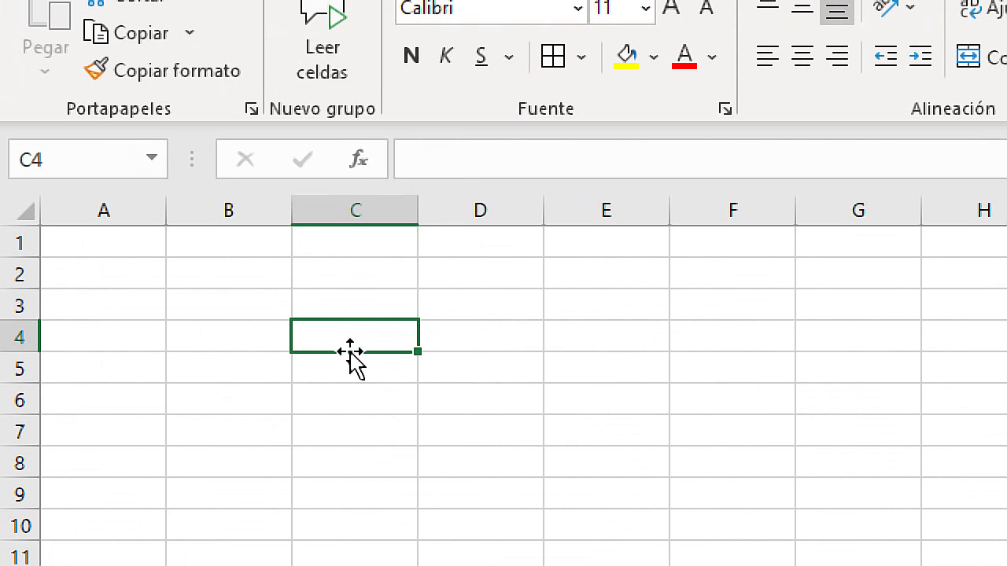
text(=)
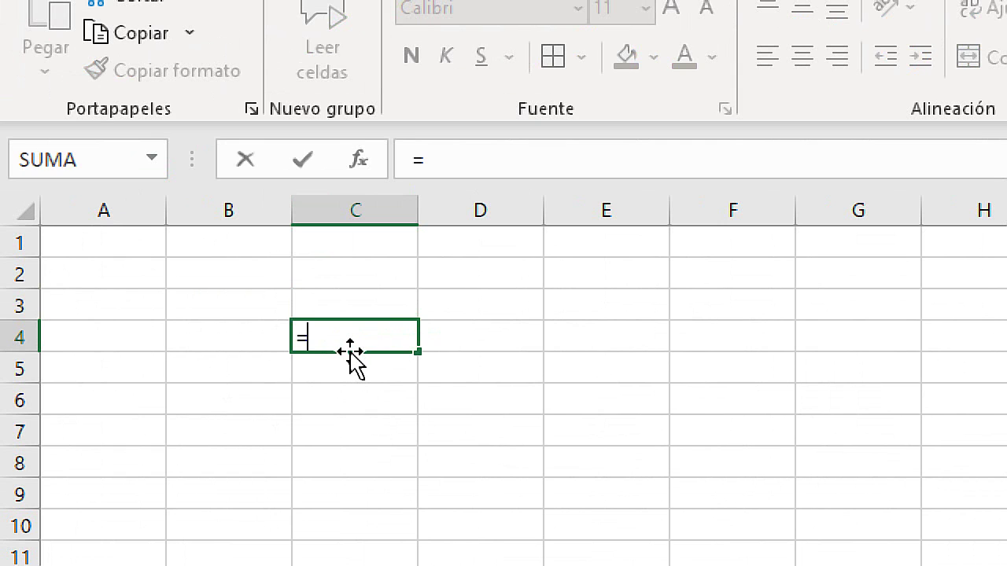
text(AL)
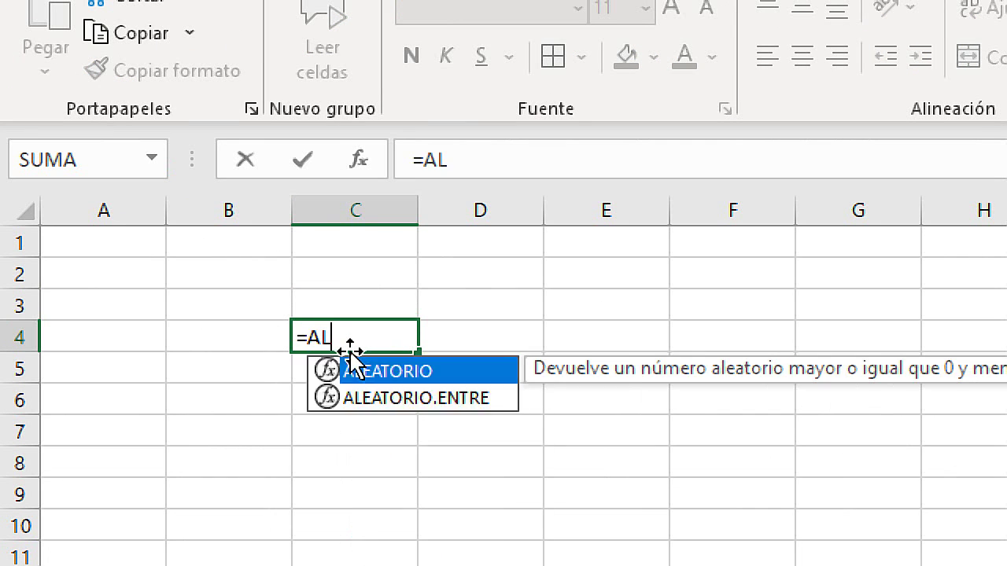
text(EAT)
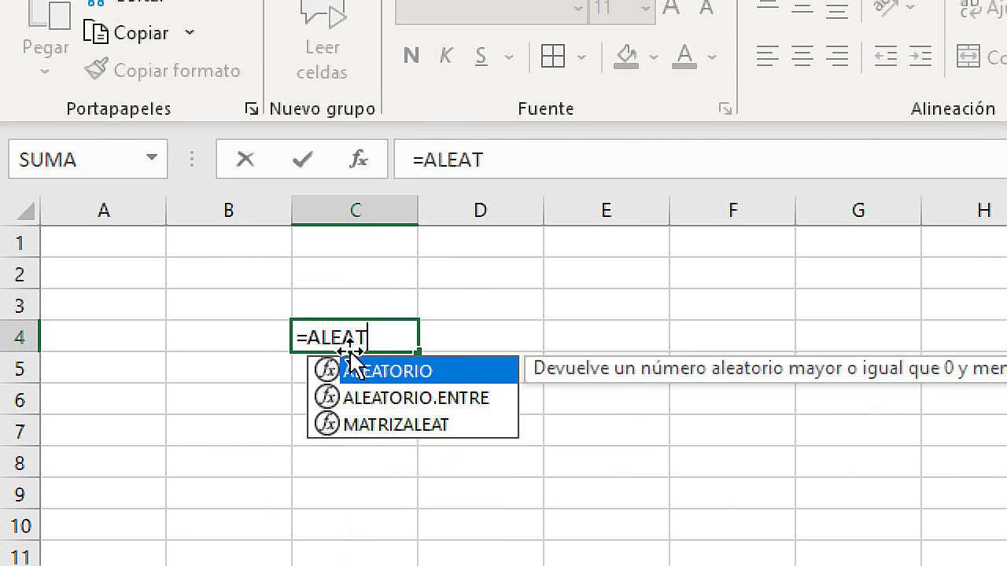
text(OR)
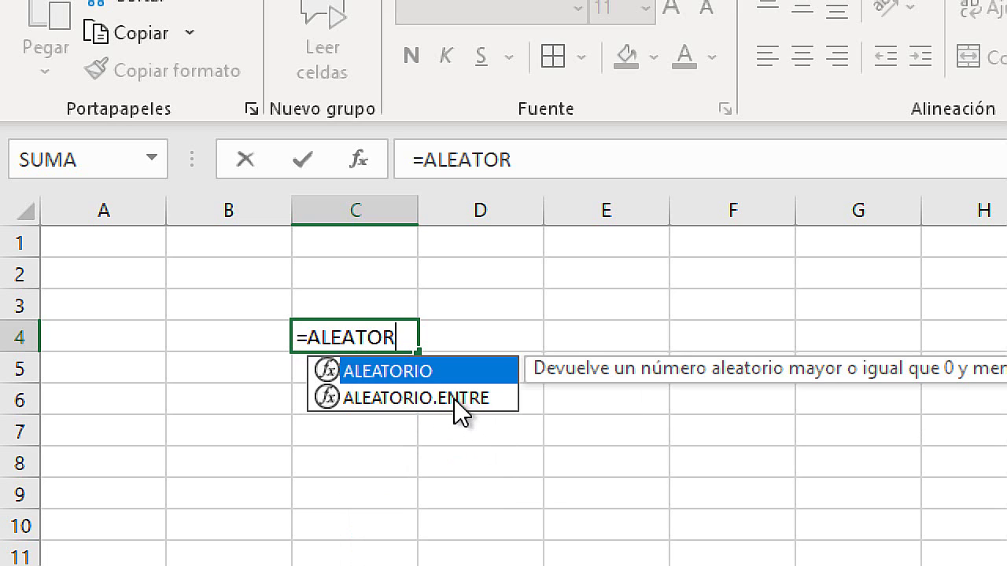
double_click(464, 402)
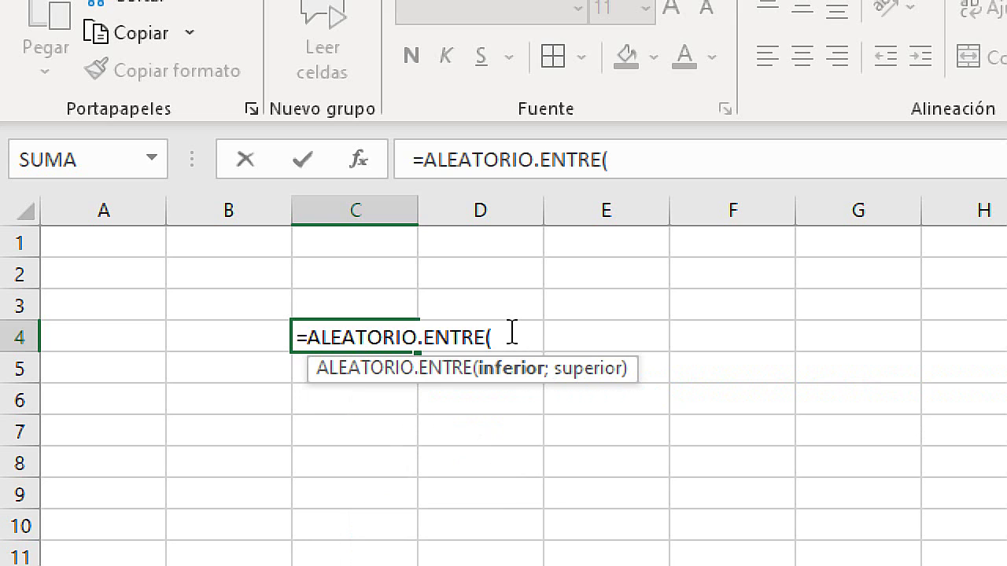
text(1)
text(0)
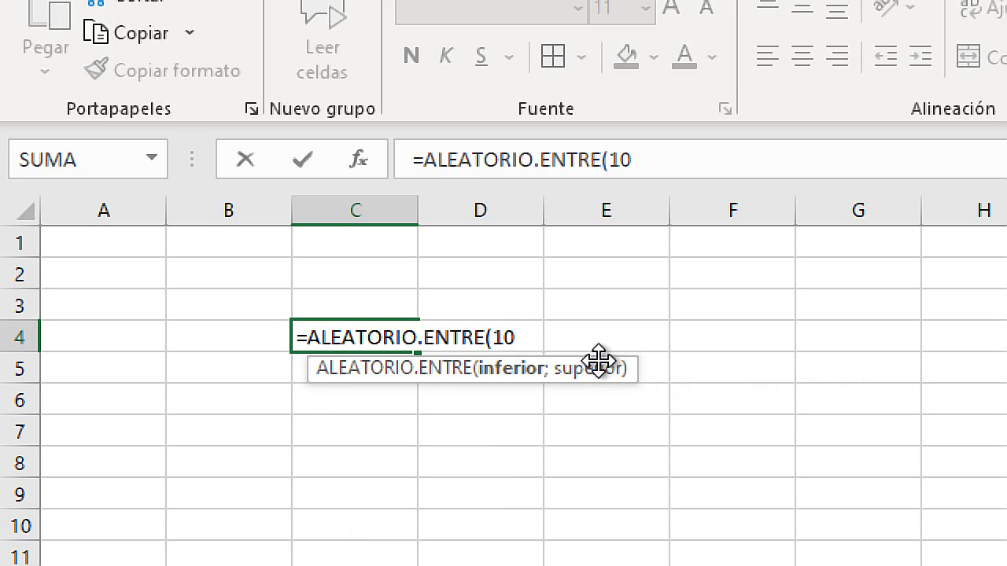
text(;)
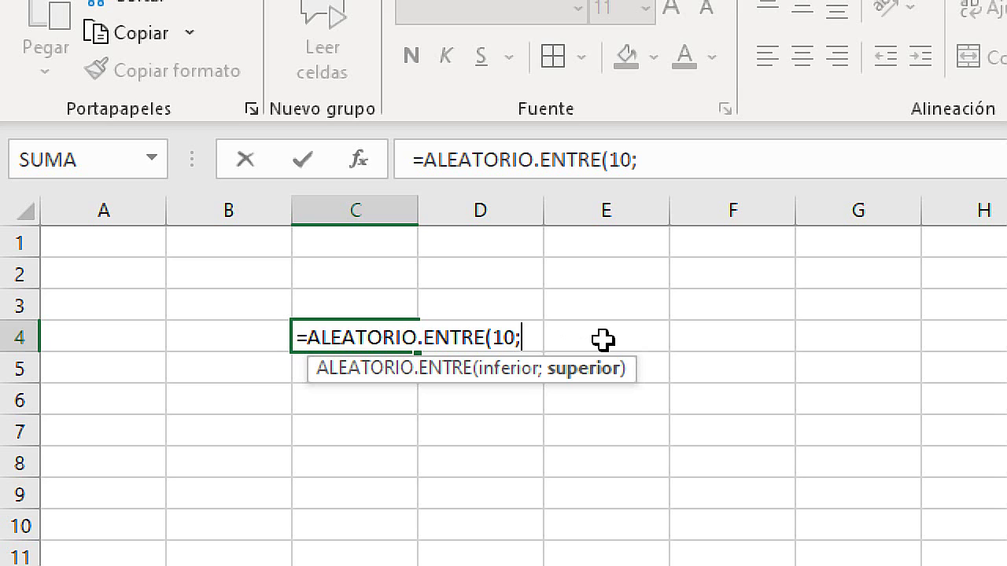
text(1000)
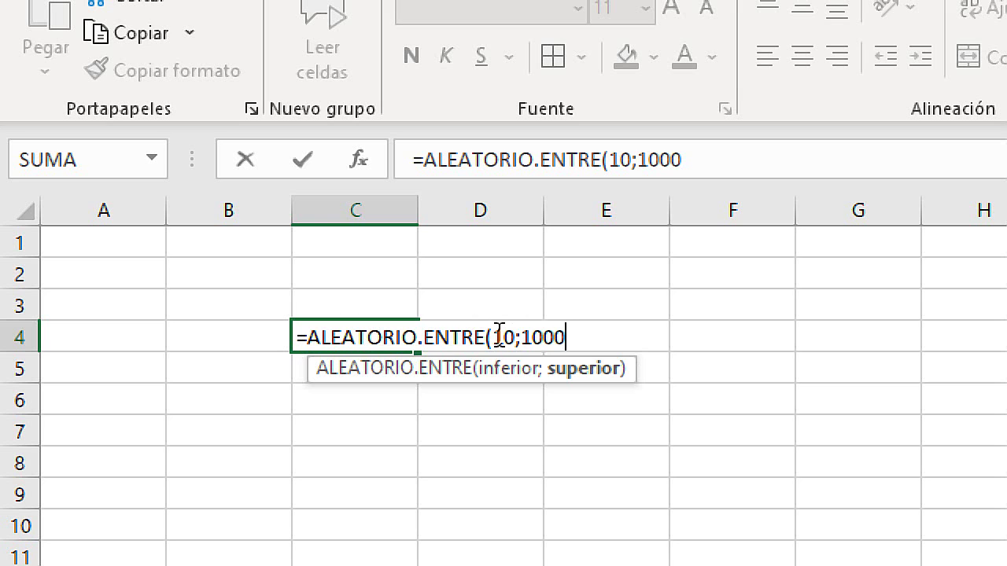
drag(494, 337, 563, 337)
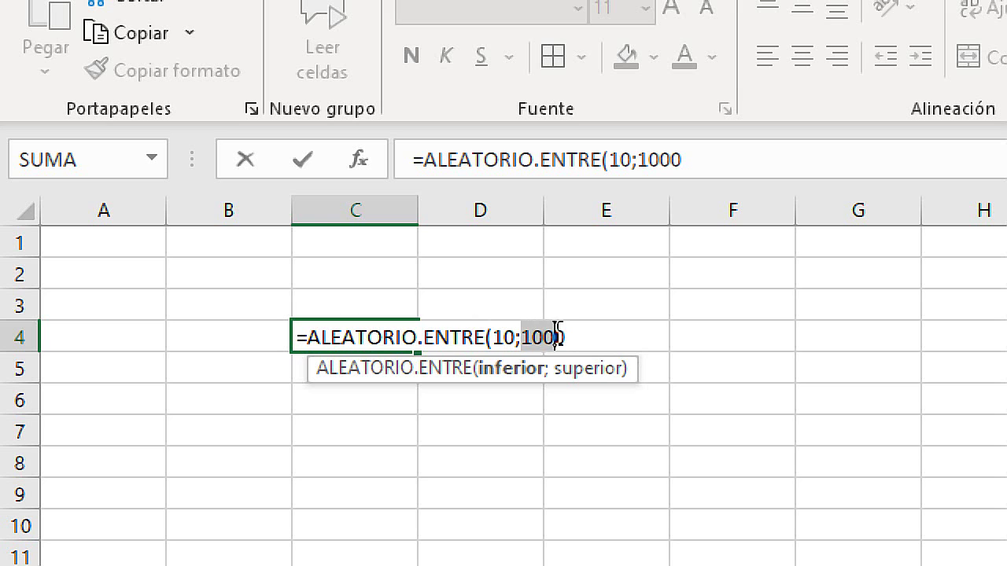
click(592, 328)
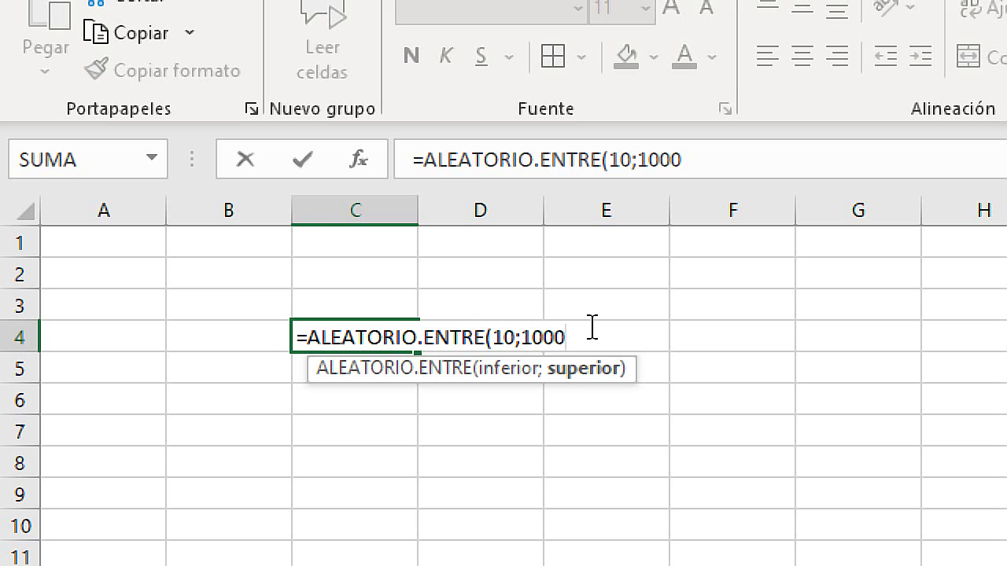
text())
key(Return)
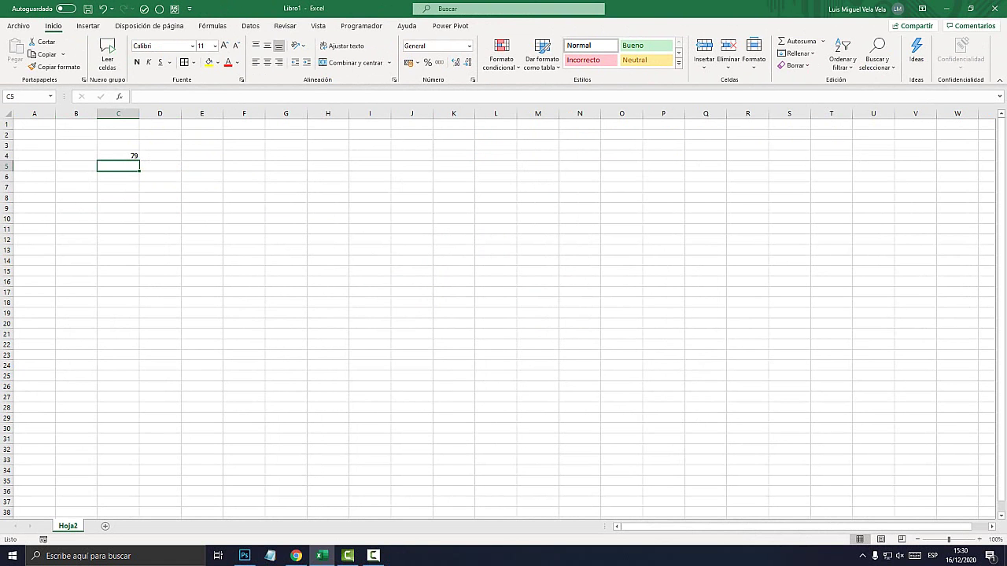
- Fill C4's random formula right to column S and down to row 36
click(118, 155)
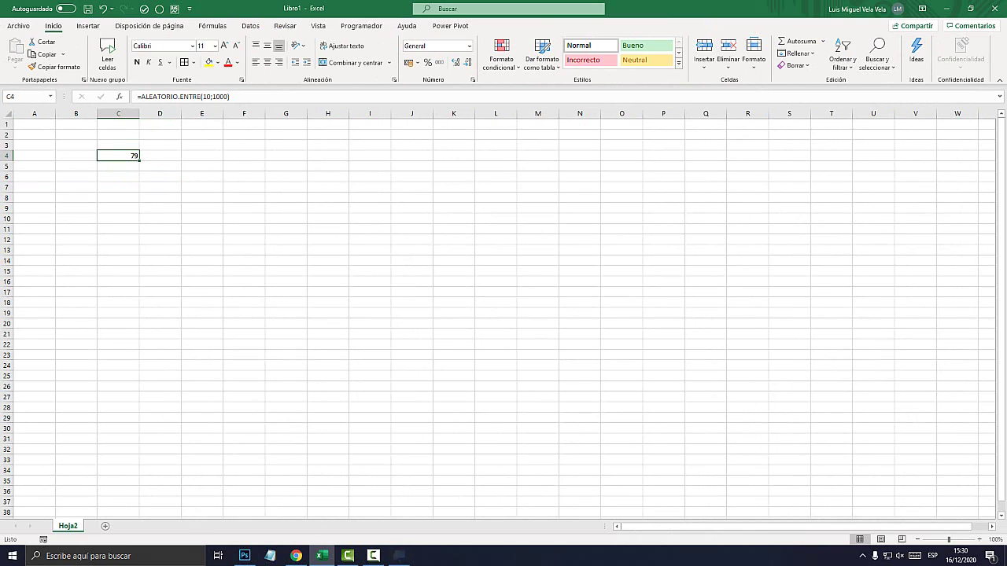
drag(139, 159, 810, 160)
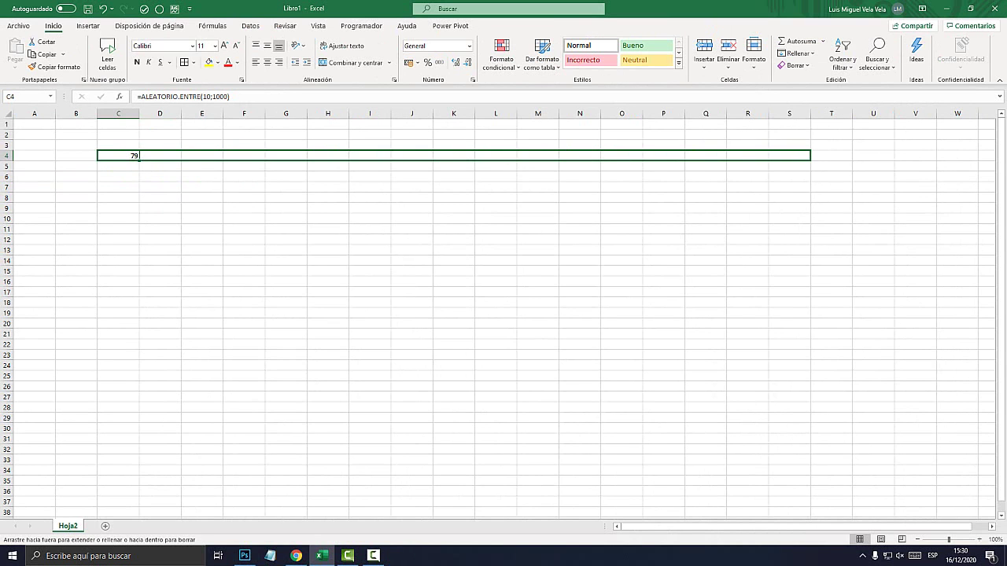
drag(810, 161, 810, 497)
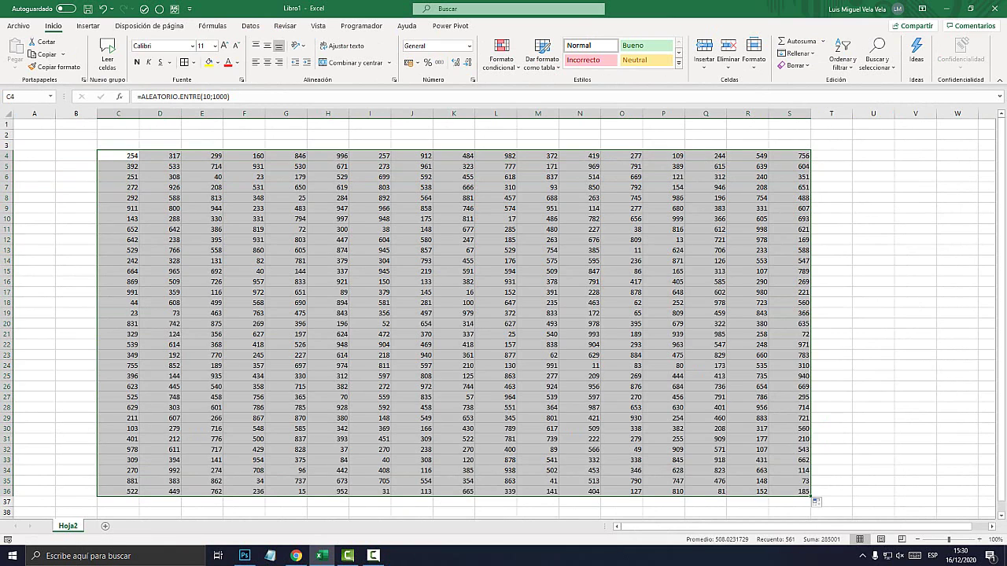
drag(286, 261, 346, 281)
click(286, 260)
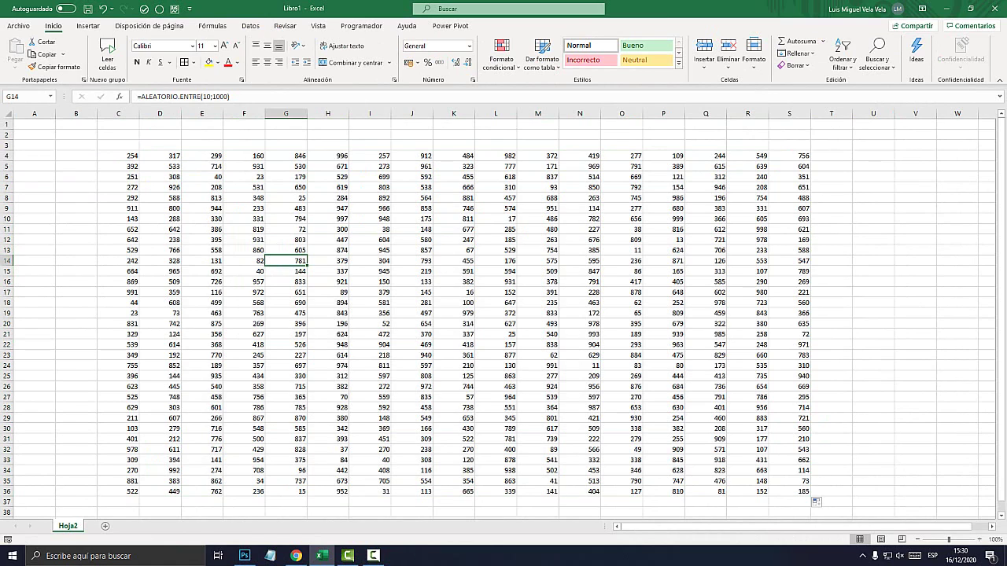
- Enter D in U10, then delete it, recalculating the random numbers each time
click(873, 218)
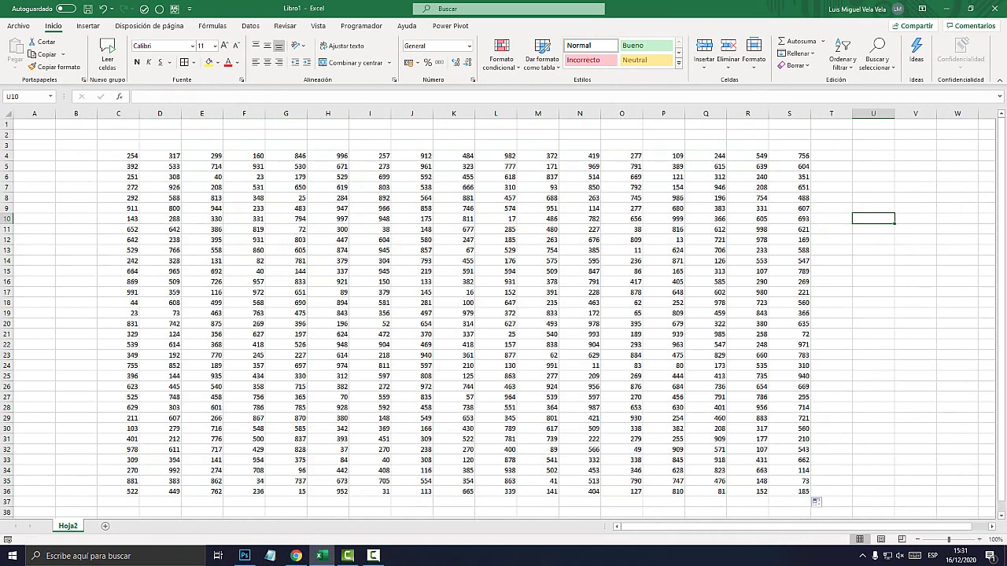
text(D)
key(Return)
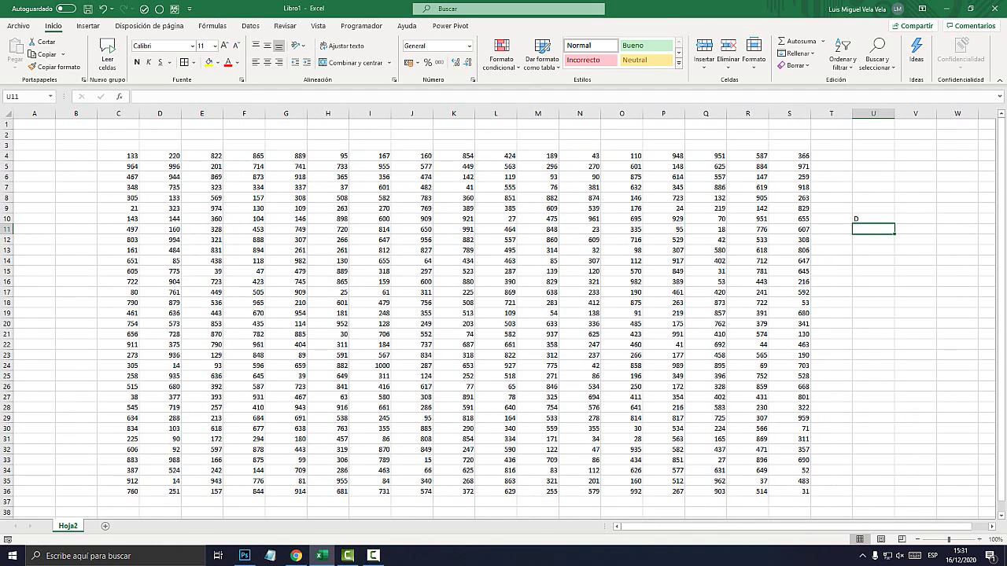
click(873, 217)
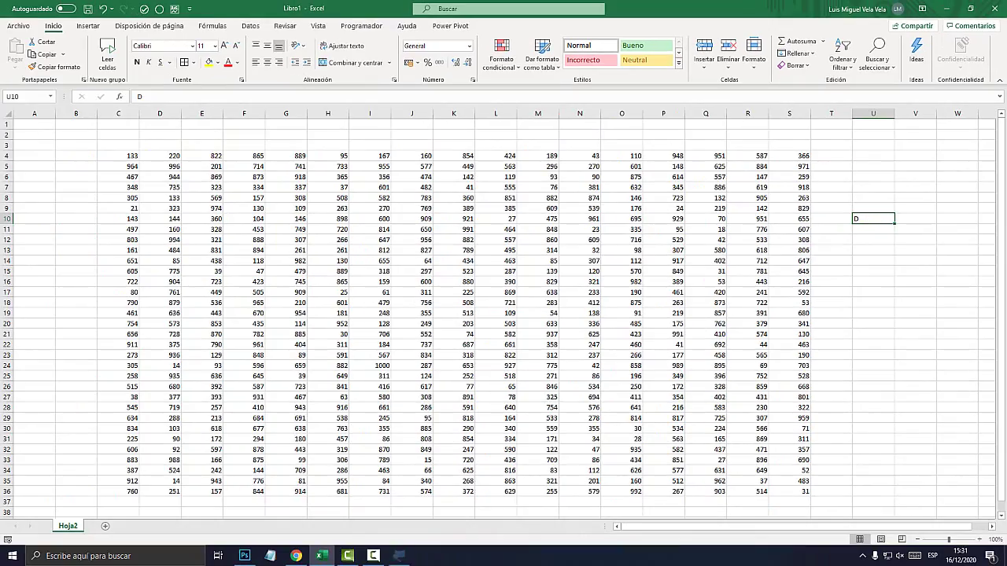
key(Delete)
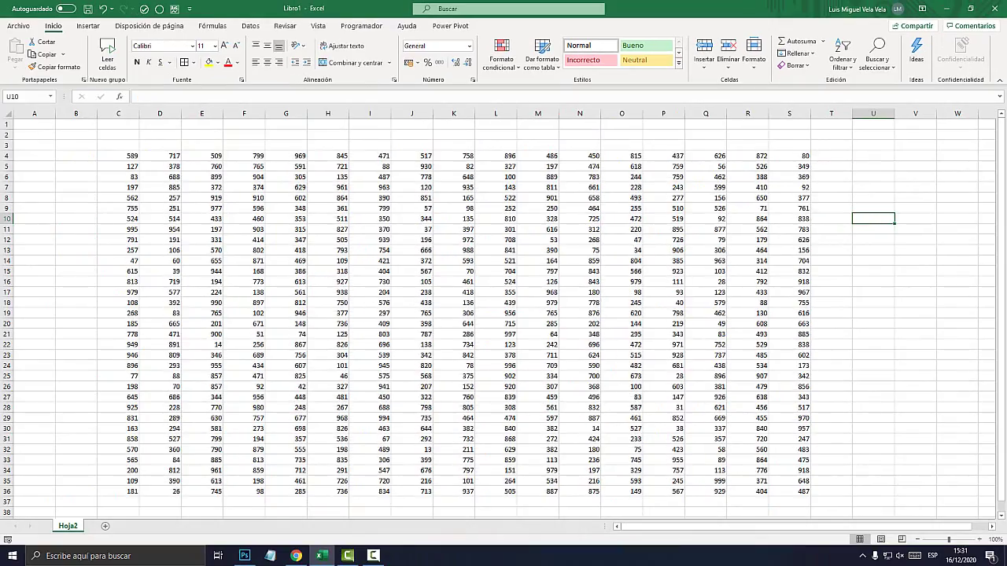
- Circle the Supr key on the keyboard image, then return to the sheet at U14
click(245, 555)
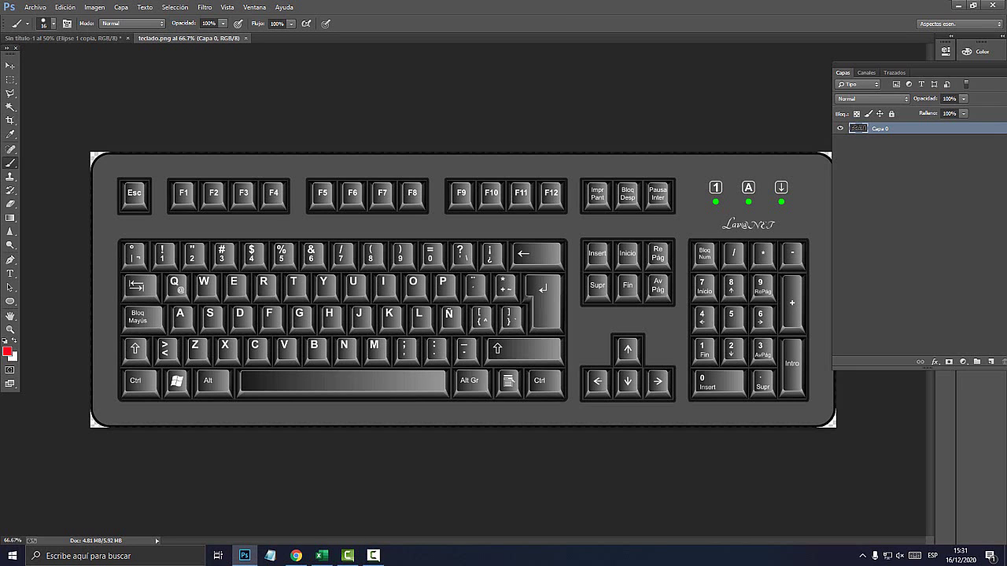
mouse_move(615, 266)
mouse_down()
mouse_move(581, 280)
mouse_move(614, 305)
mouse_move(617, 268)
mouse_up()
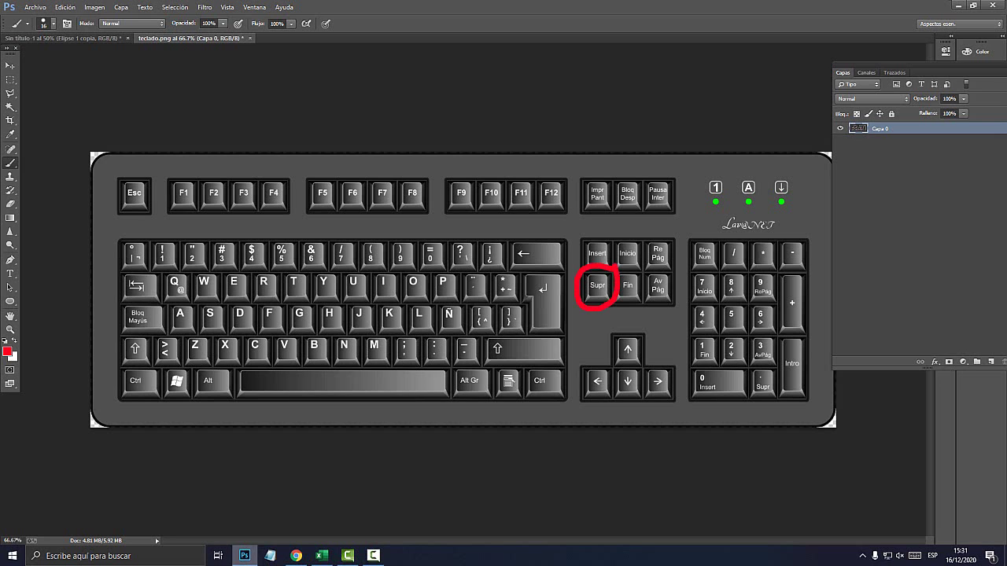
click(245, 555)
click(873, 261)
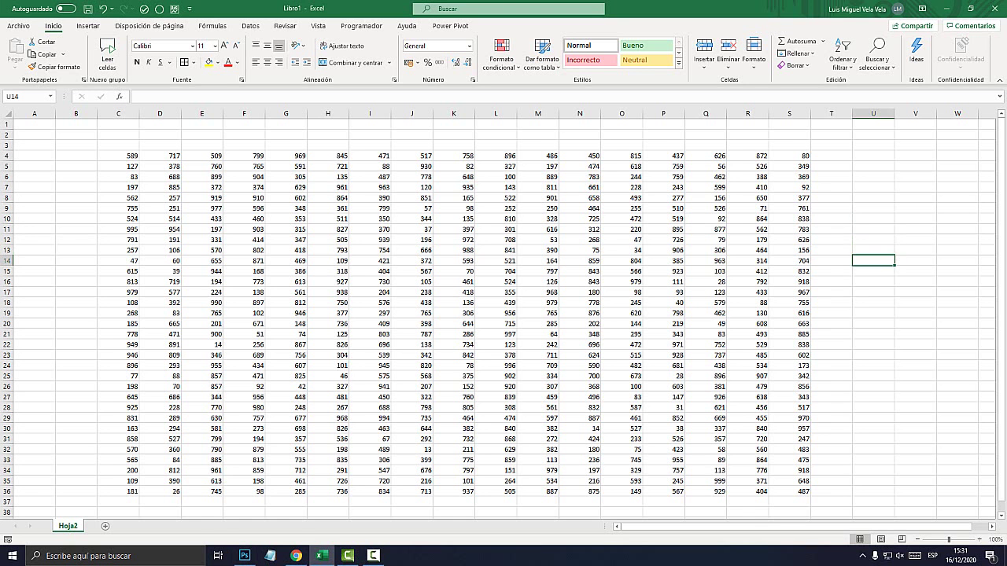
- Recalculate the random numbers with F9, then clear columns D through S
key(Delete)
key(Delete)
key(Delete)
key(Delete)
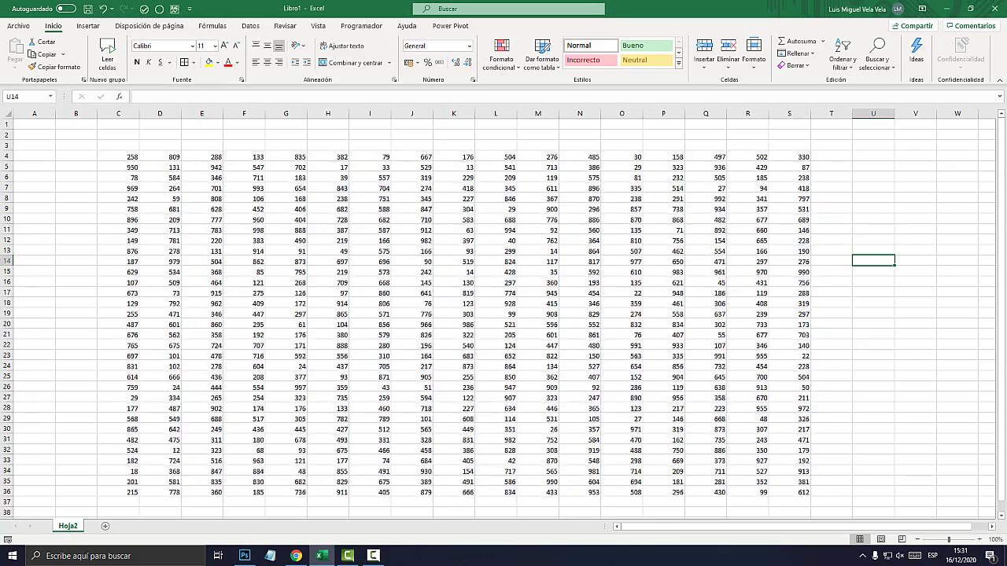
key(F9)
key(F9)
key(F9)
key(F9)
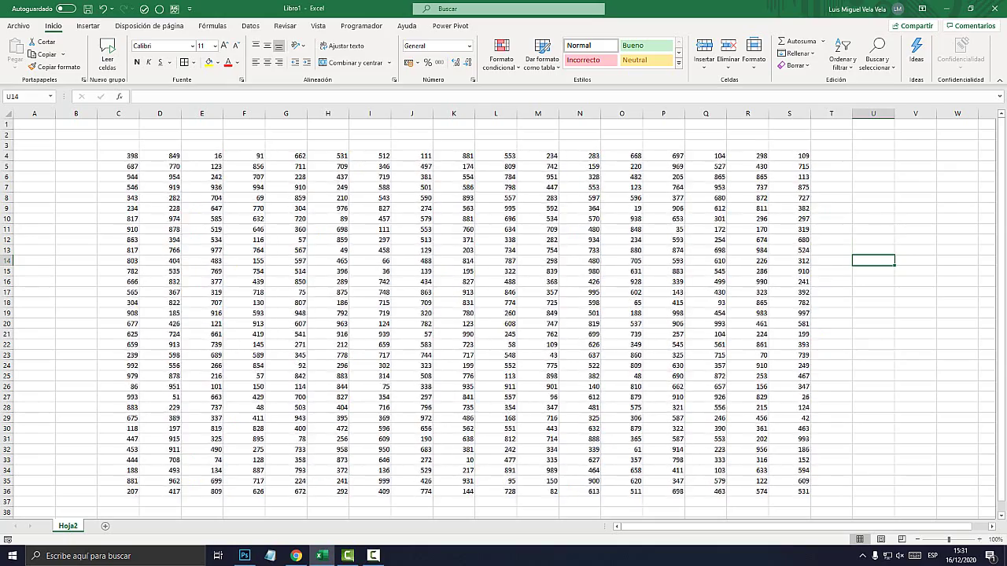
key(F9)
key(F9)
key(F9)
key(F9)
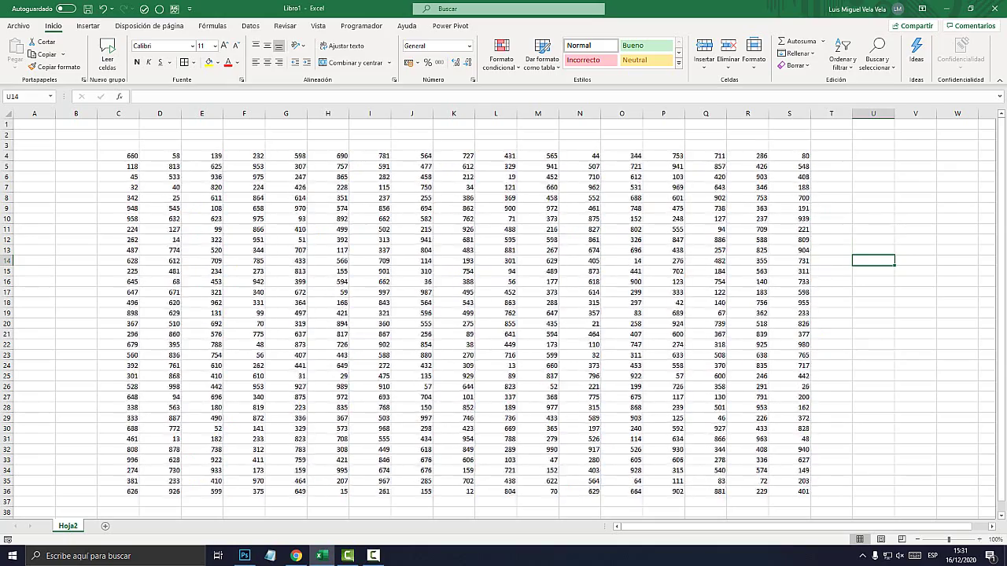
key(F9)
key(F9)
key(F9)
key(F9)
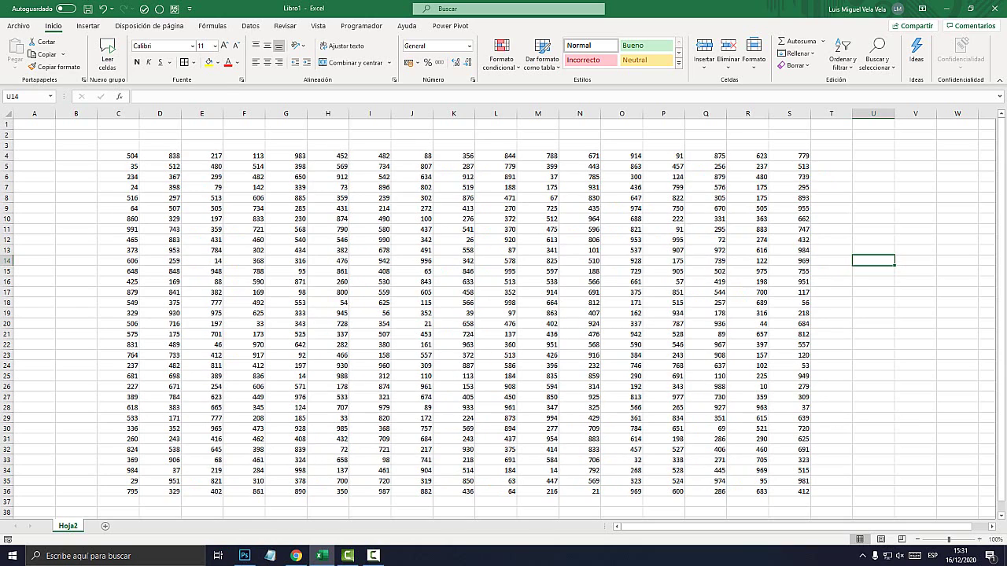
drag(160, 156, 789, 492)
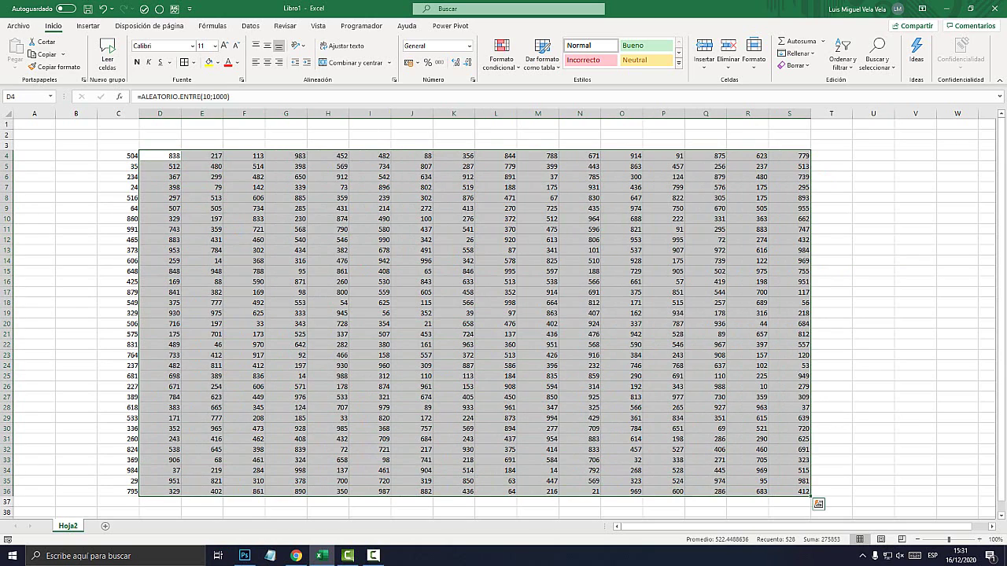
key(Delete)
- Apply All Borders to the numbers in C4:C36
click(85, 236)
click(118, 156)
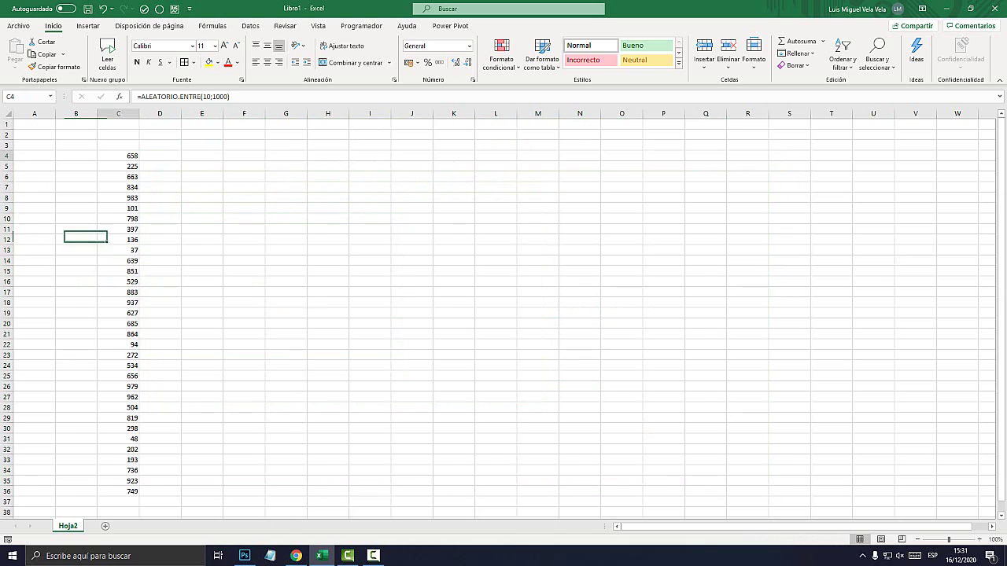
drag(118, 156, 118, 492)
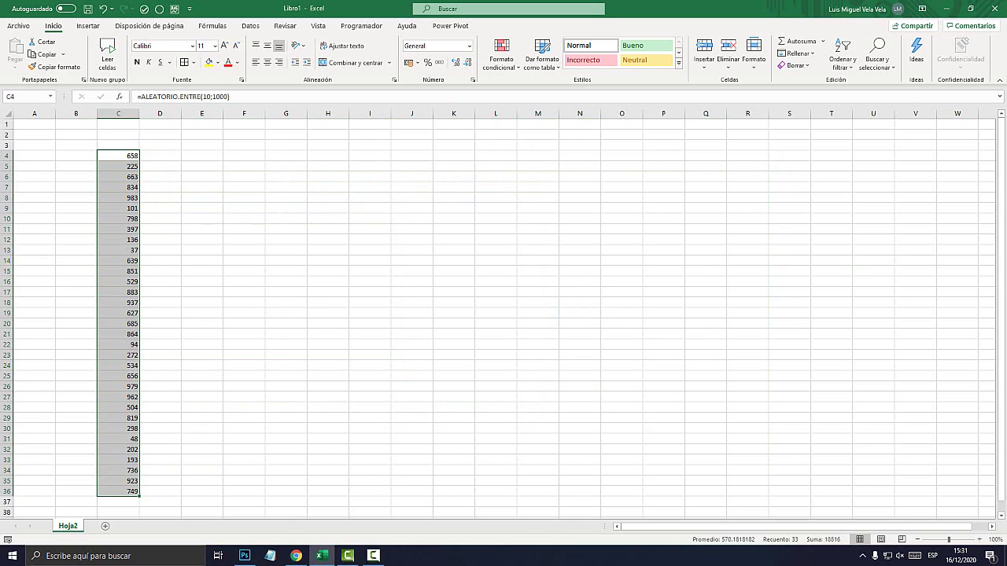
click(183, 62)
click(202, 249)
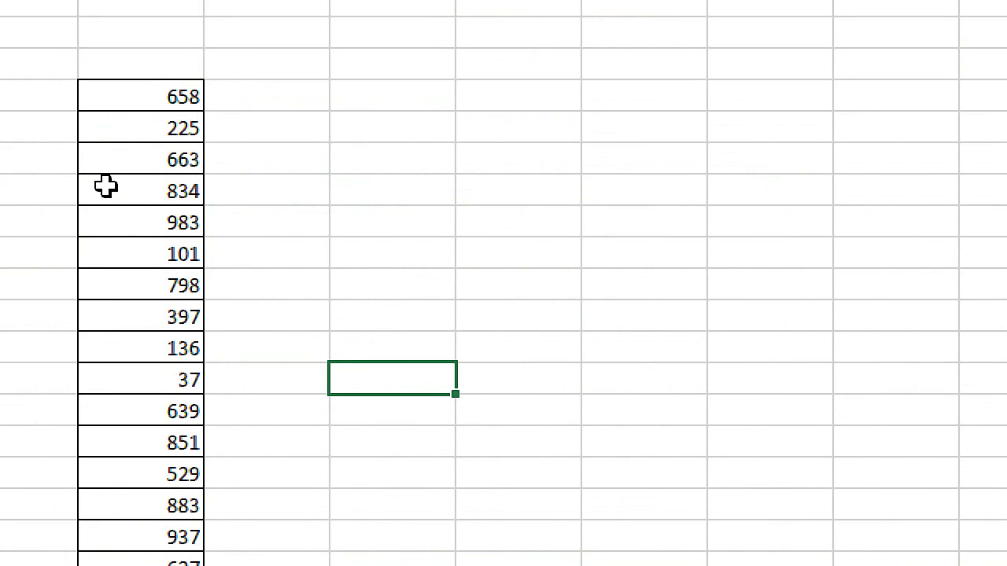
- Recalculate column C with F9 and reselect C4:C36
click(557, 206)
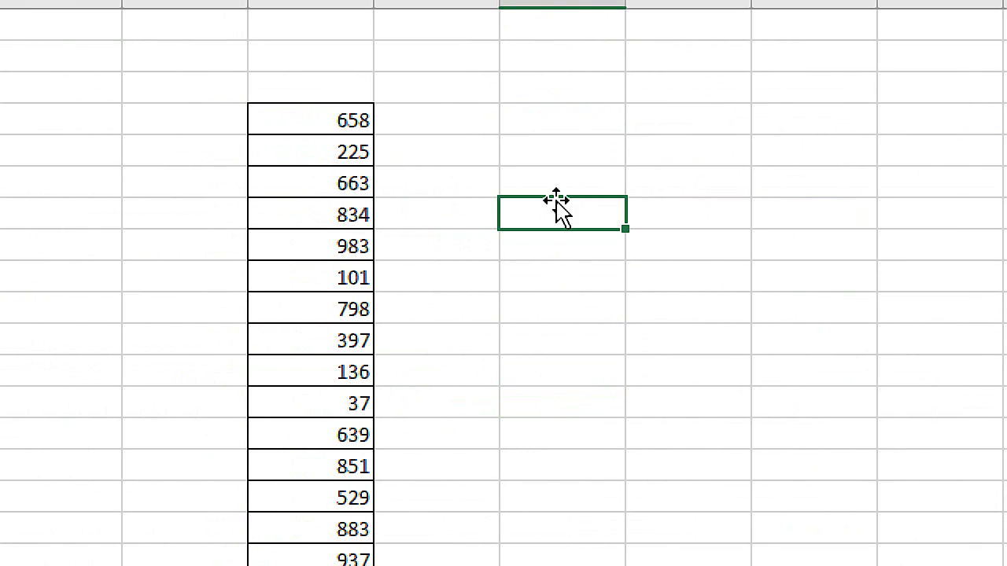
click(555, 202)
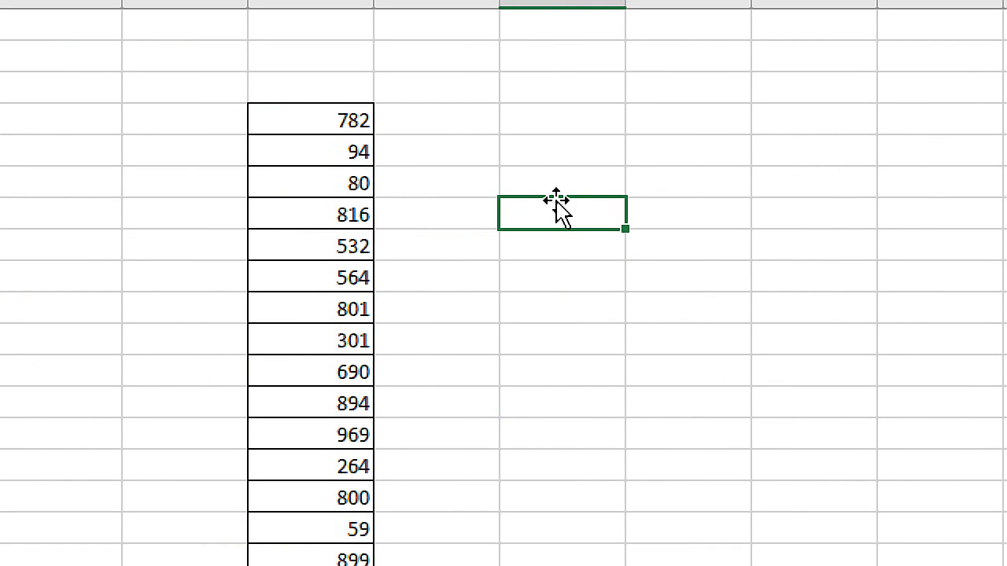
click(555, 201)
key(F9)
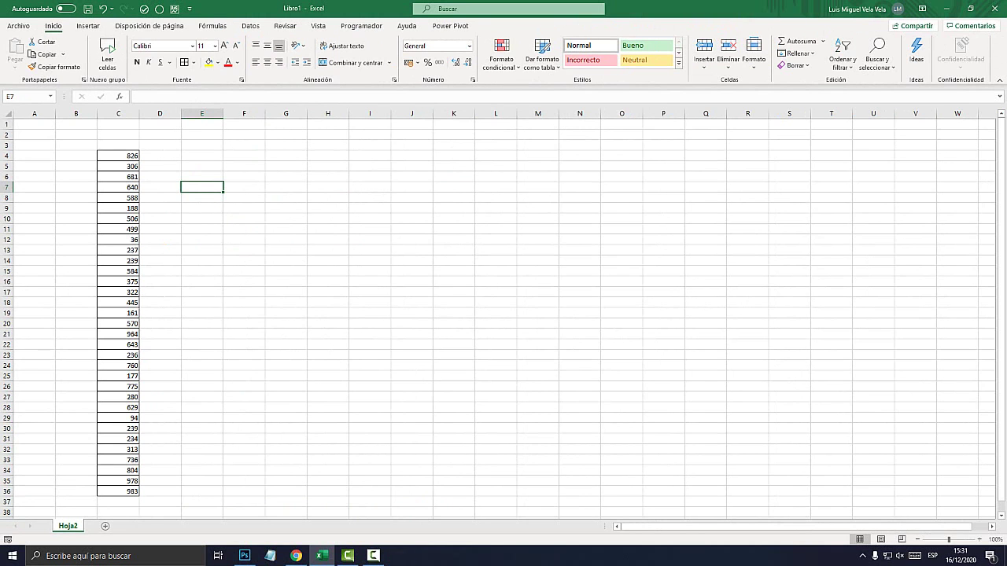
click(118, 156)
drag(118, 156, 118, 491)
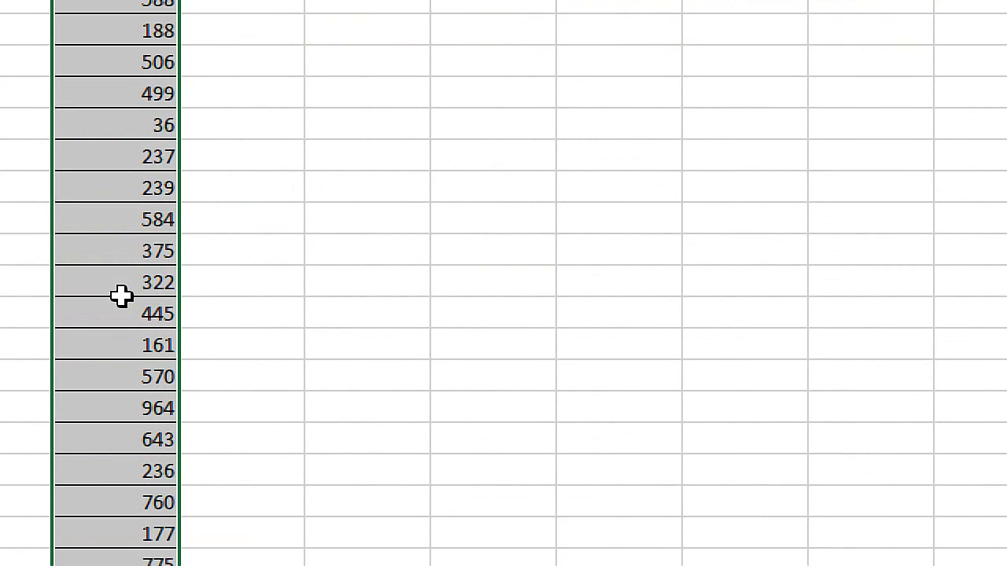
- Copy C4:C36 and paste only its values into E4:E36, starting with 826
right_click(120, 295)
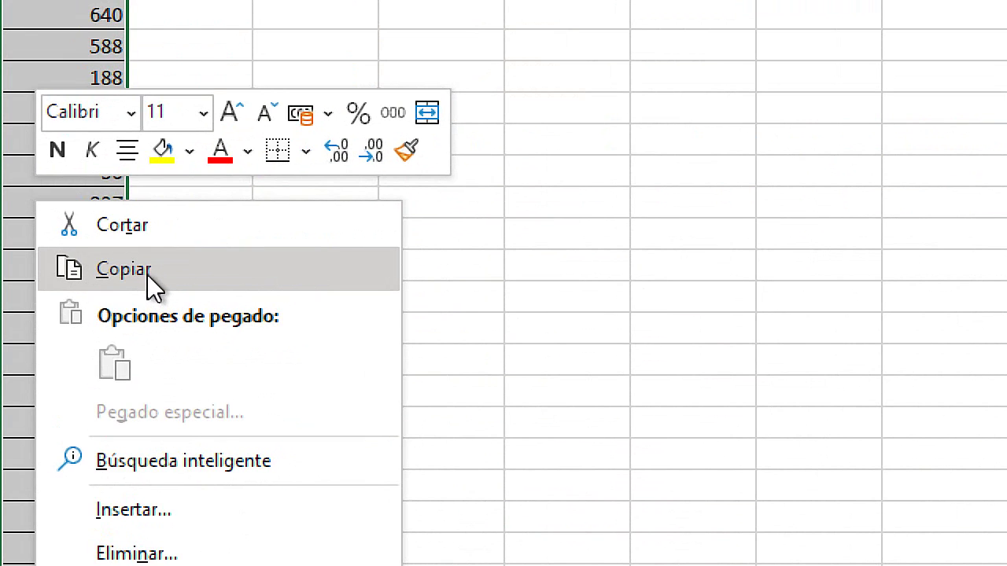
click(147, 274)
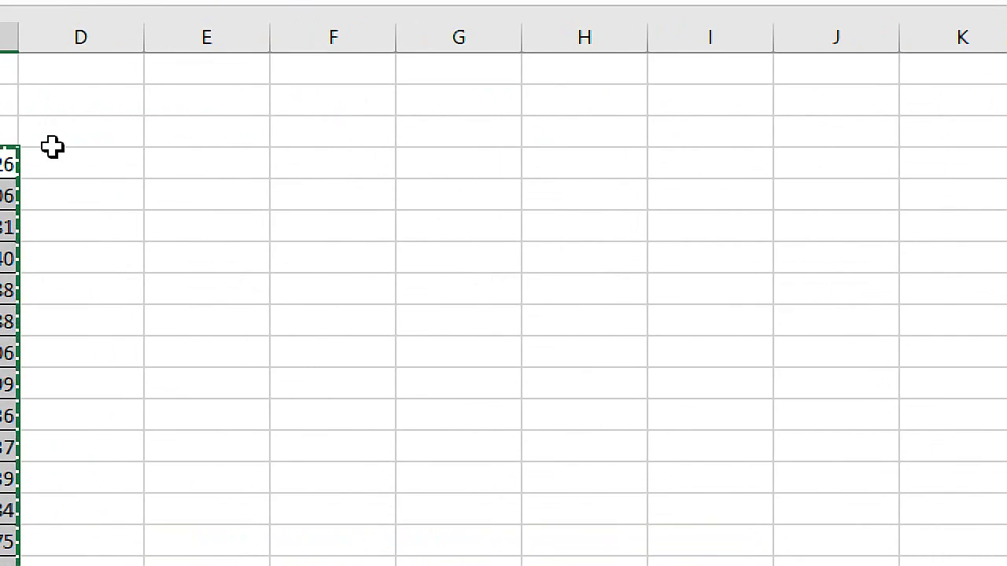
right_click(201, 154)
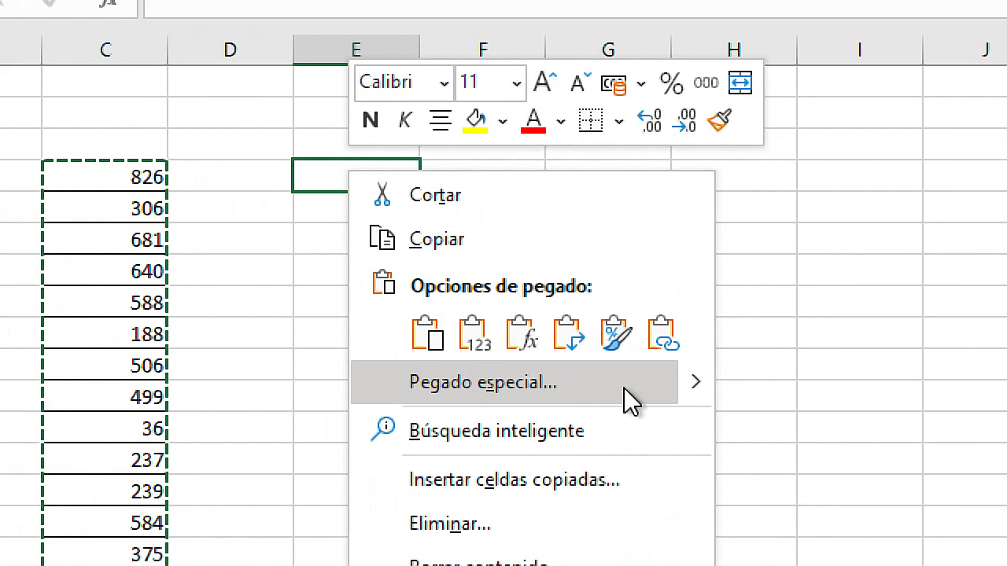
mouse_move(704, 385)
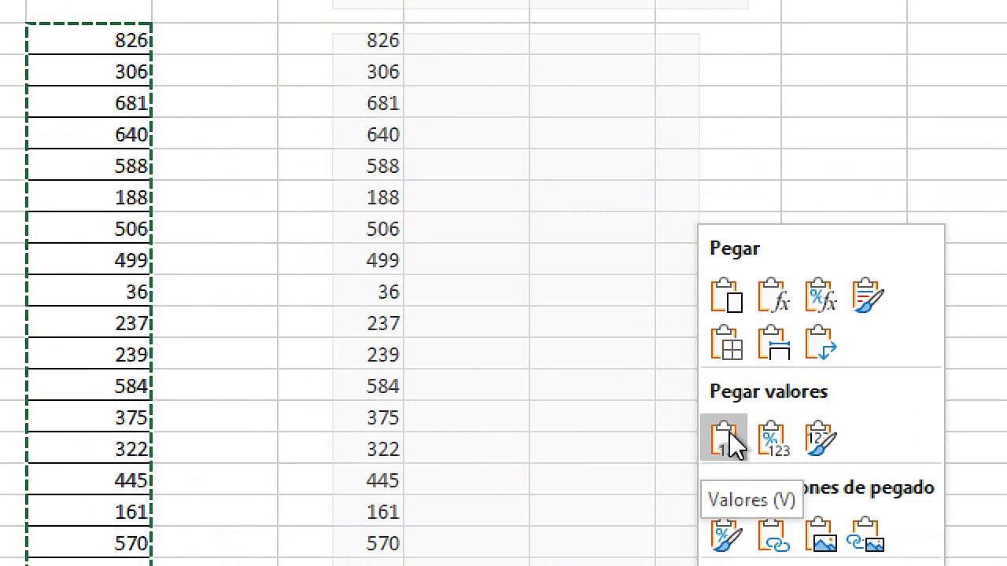
click(725, 455)
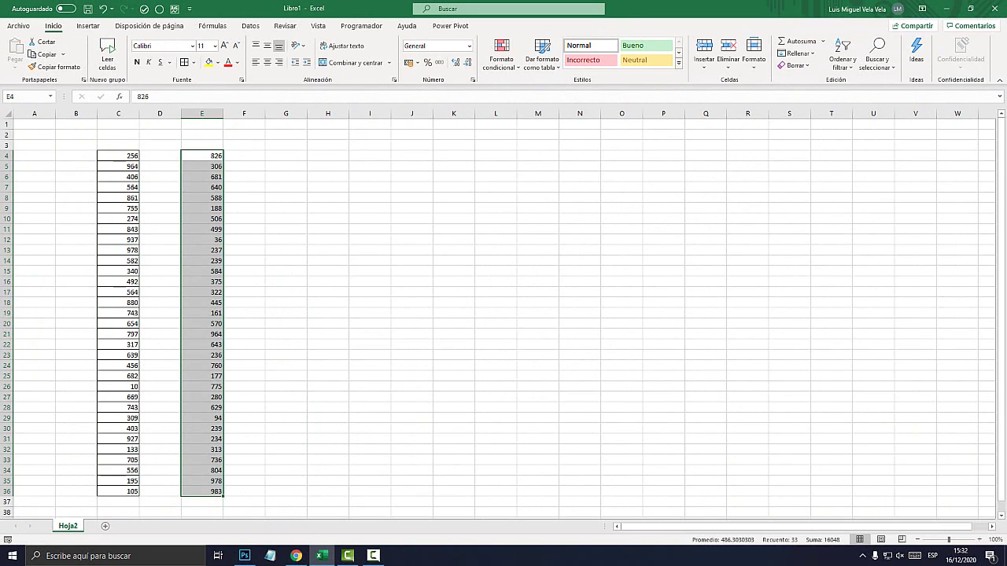
- Check that E4 and E5 hold plain pasted numbers, E4 showing 826
click(248, 219)
click(201, 166)
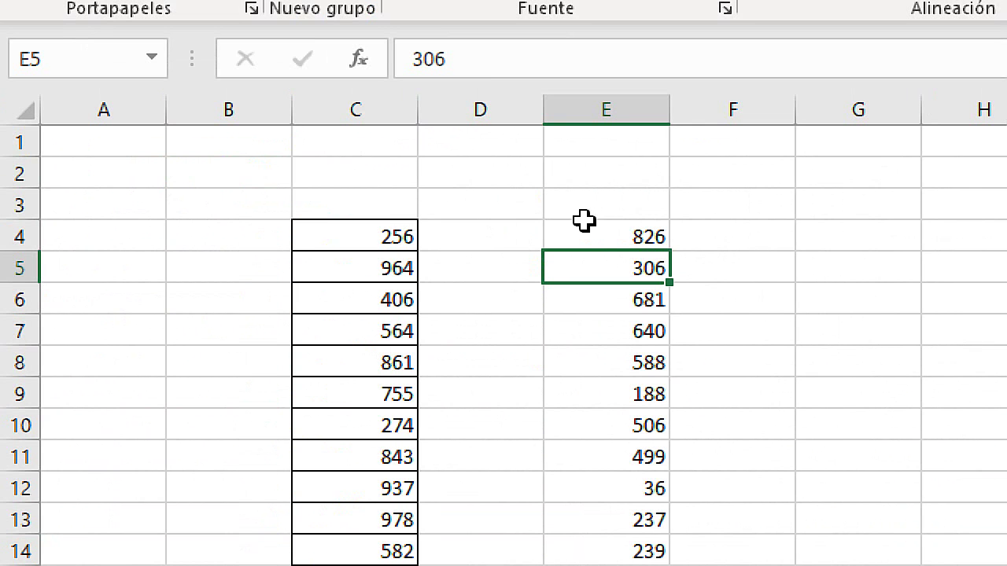
click(211, 156)
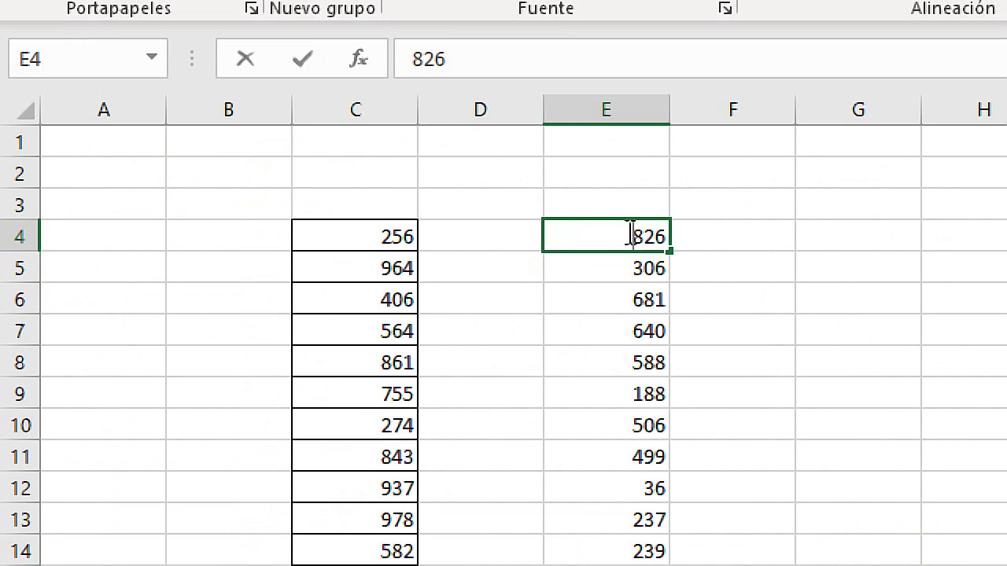
click(638, 267)
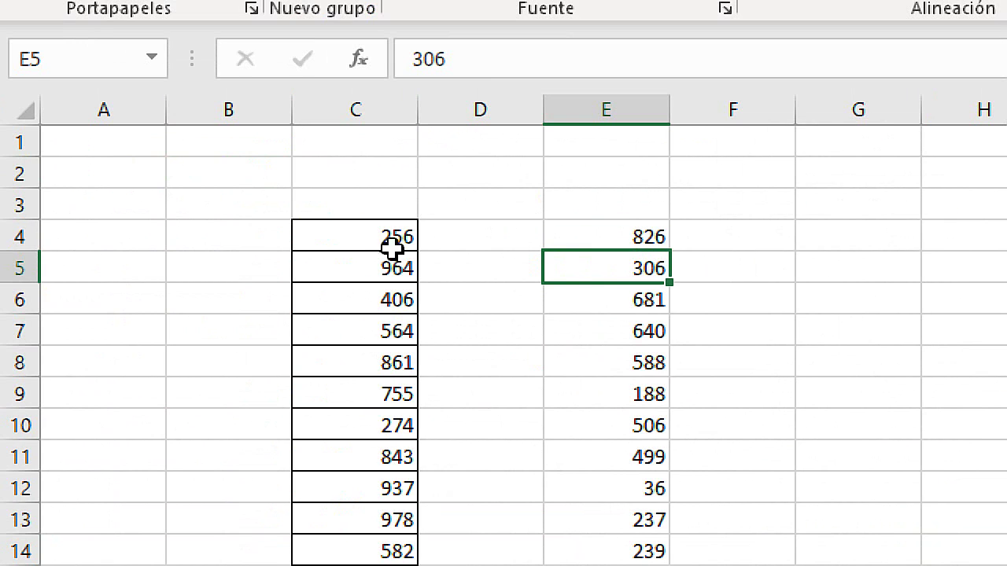
- View C4's ALEATORIO.ENTRE formula twice, leaving it unchanged each time
double_click(357, 234)
drag(565, 230, 212, 233)
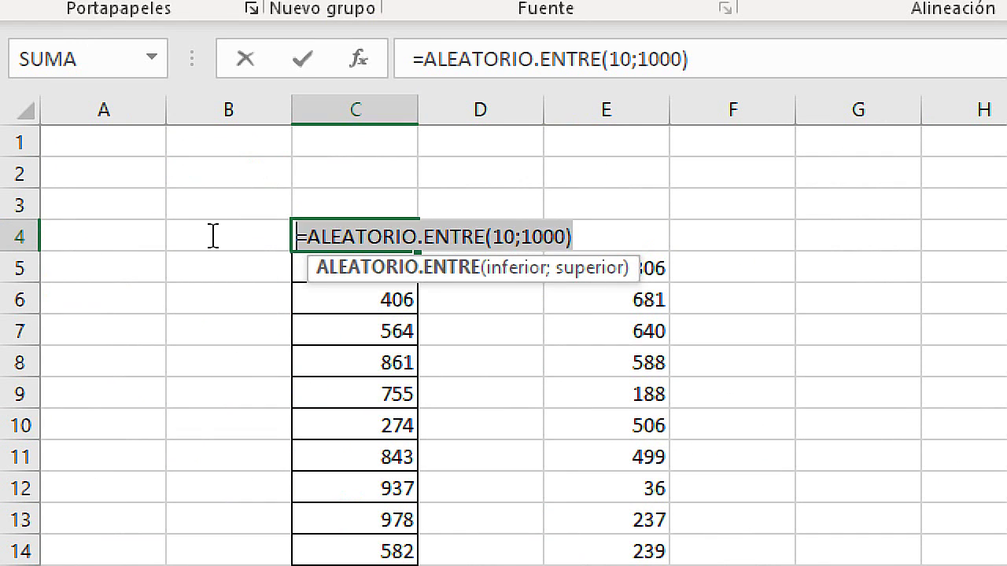
key(Escape)
click(645, 233)
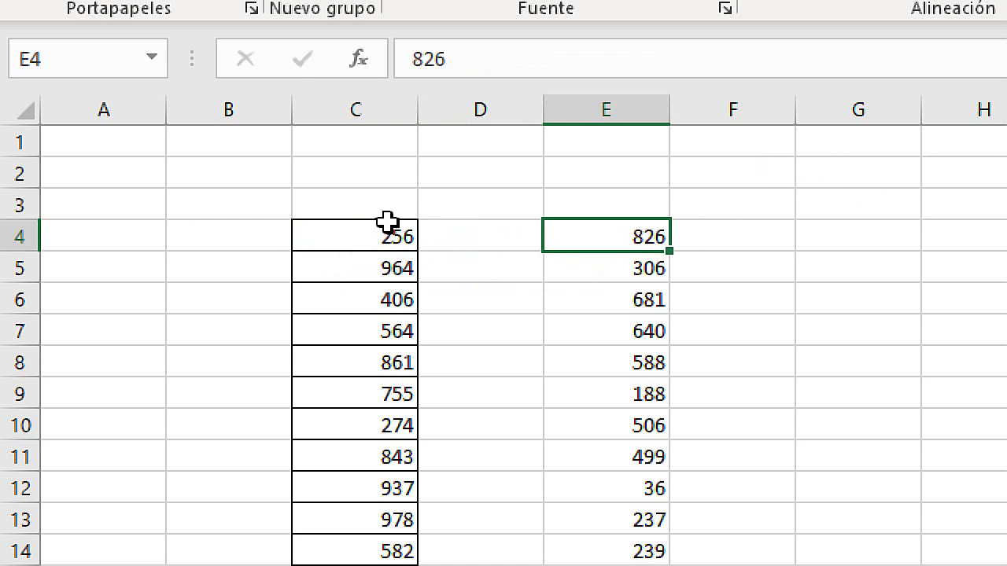
double_click(360, 228)
key(Escape)
click(611, 226)
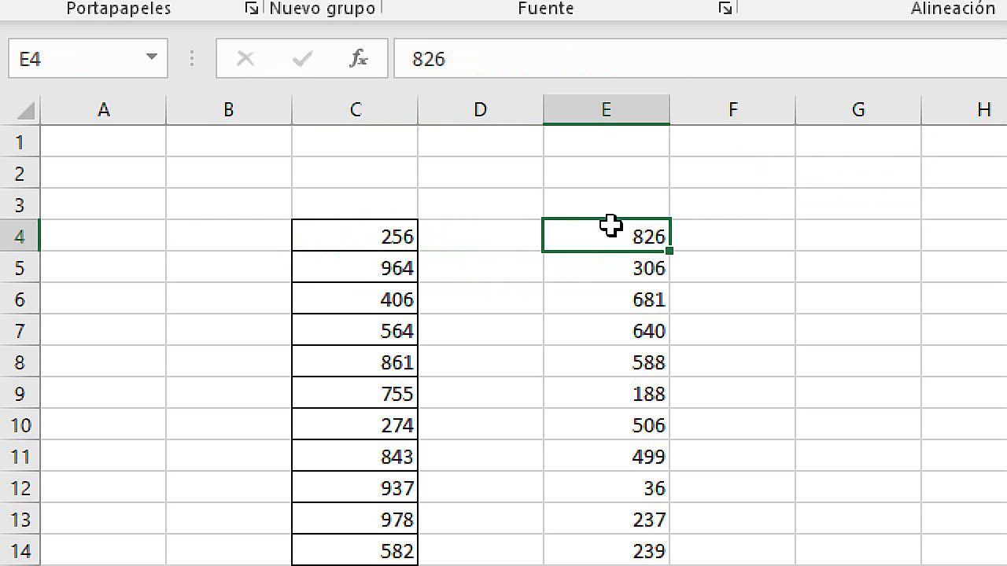
- From empty cell G4, recalculate column C's random numbers with F9
click(833, 230)
key(F9)
key(F9)
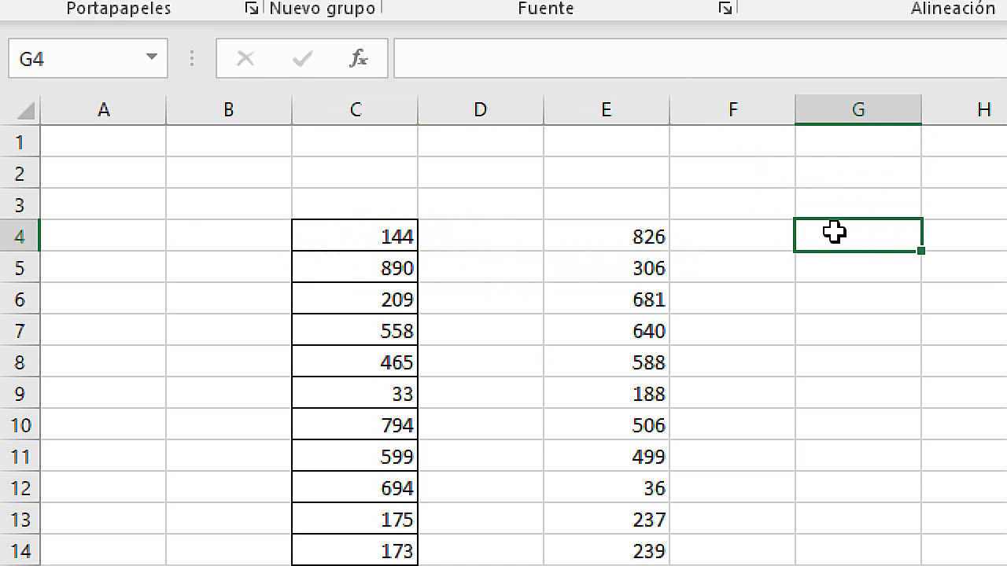
key(F9)
key(F9)
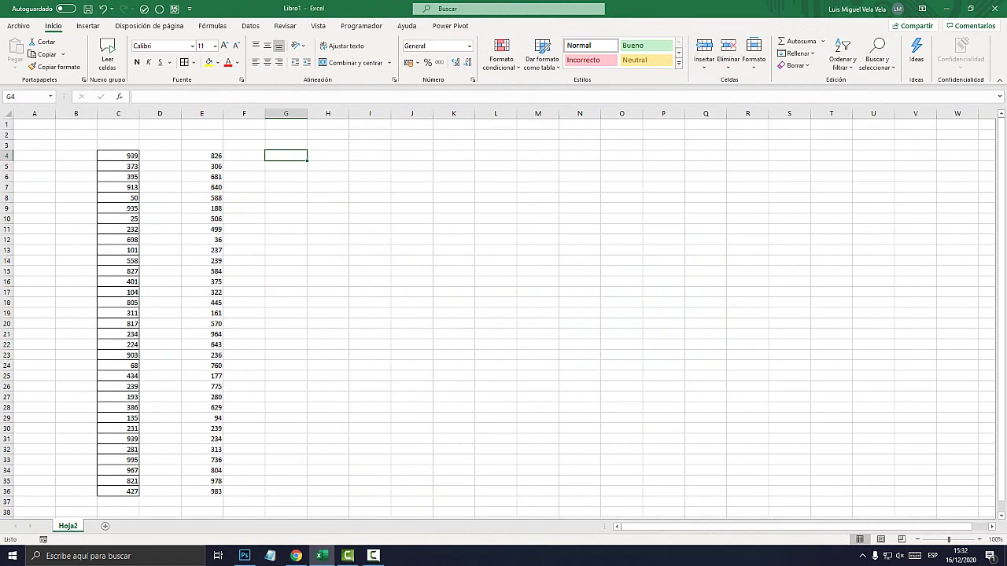
- Copy E4:E36 and paste it as values only over column C from C4
drag(201, 155, 202, 492)
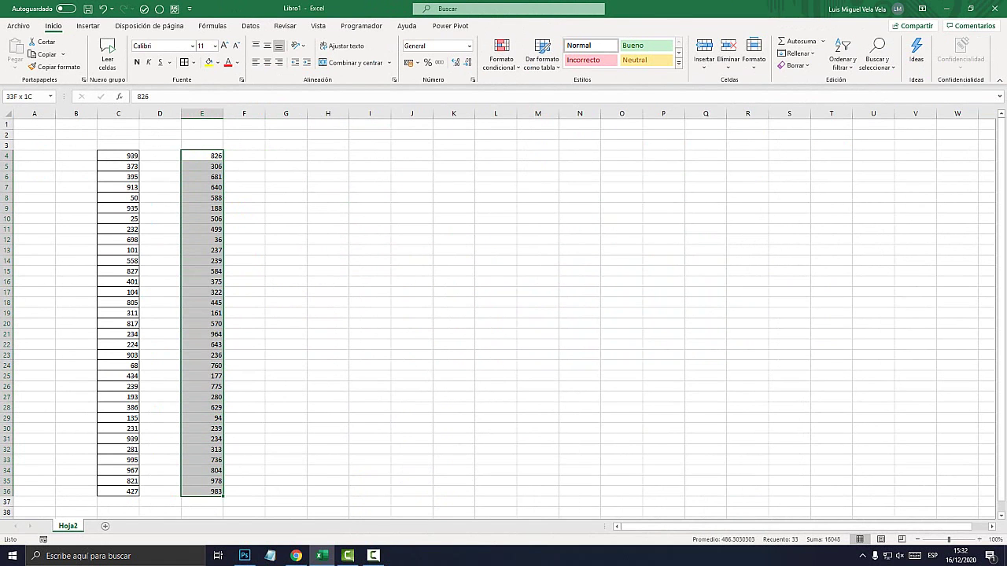
right_click(202, 315)
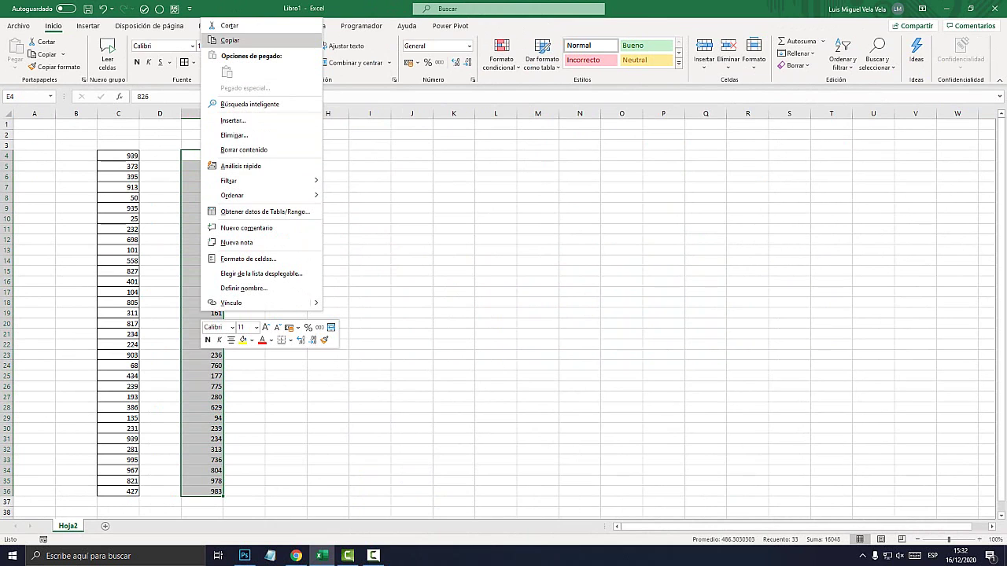
click(229, 40)
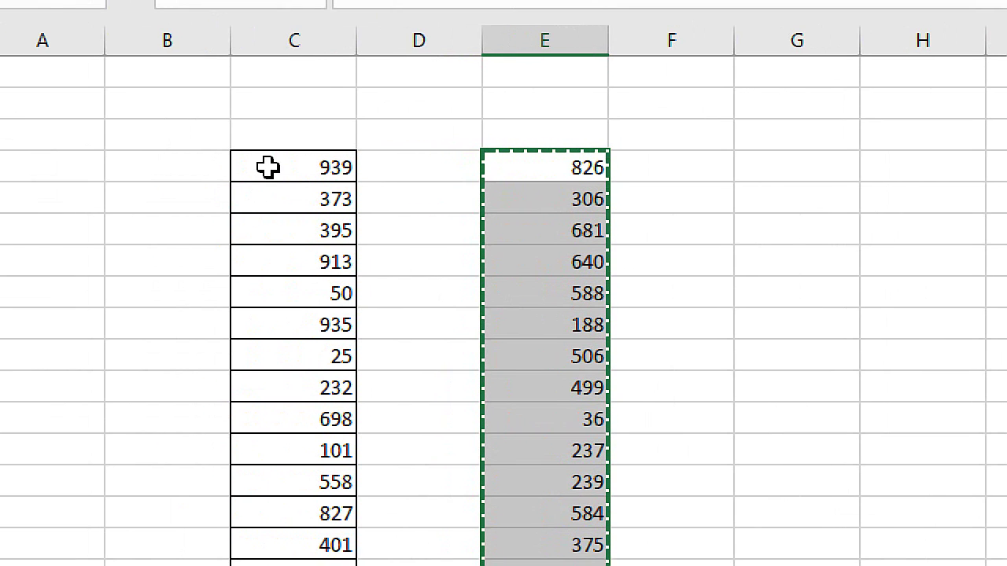
right_click(267, 166)
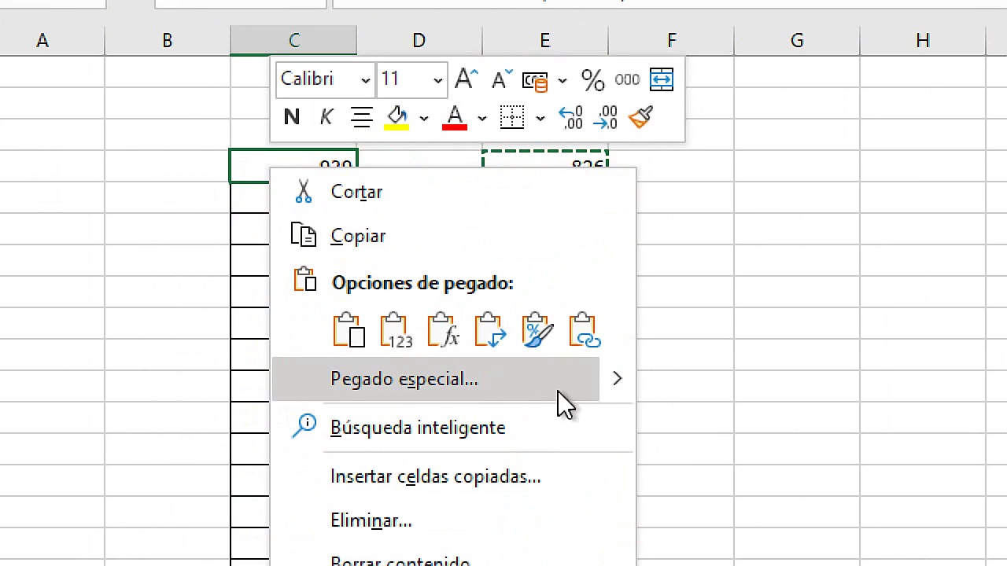
mouse_move(618, 383)
click(685, 383)
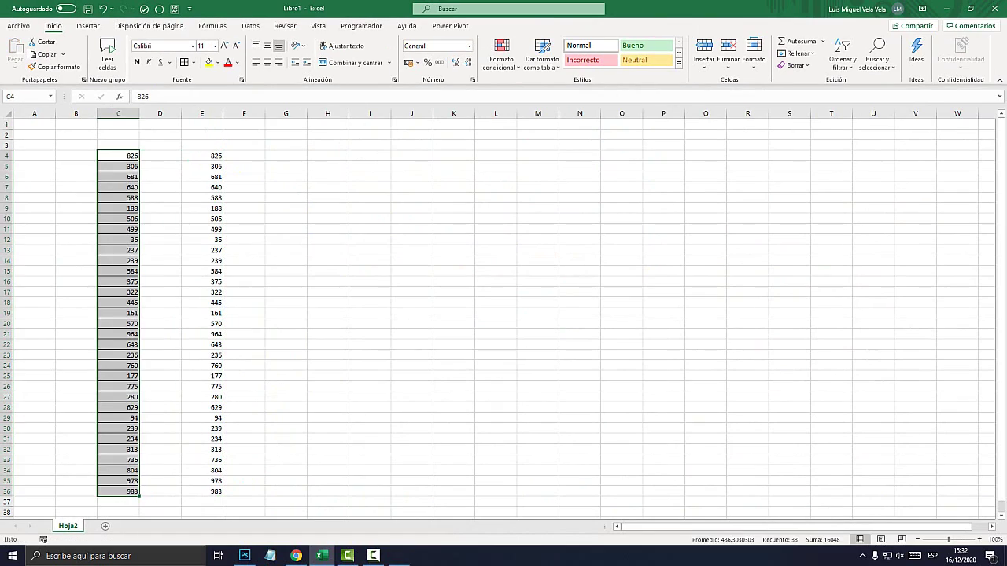
click(327, 250)
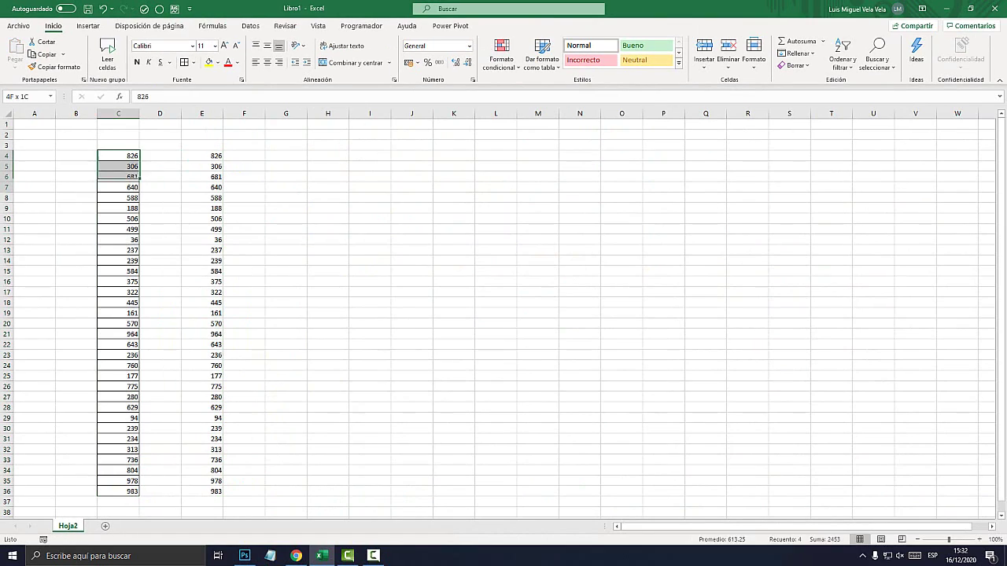
- Confirm C20 and C11 now hold plain numbers rather than formulas
drag(118, 156, 118, 491)
click(118, 323)
key(F2)
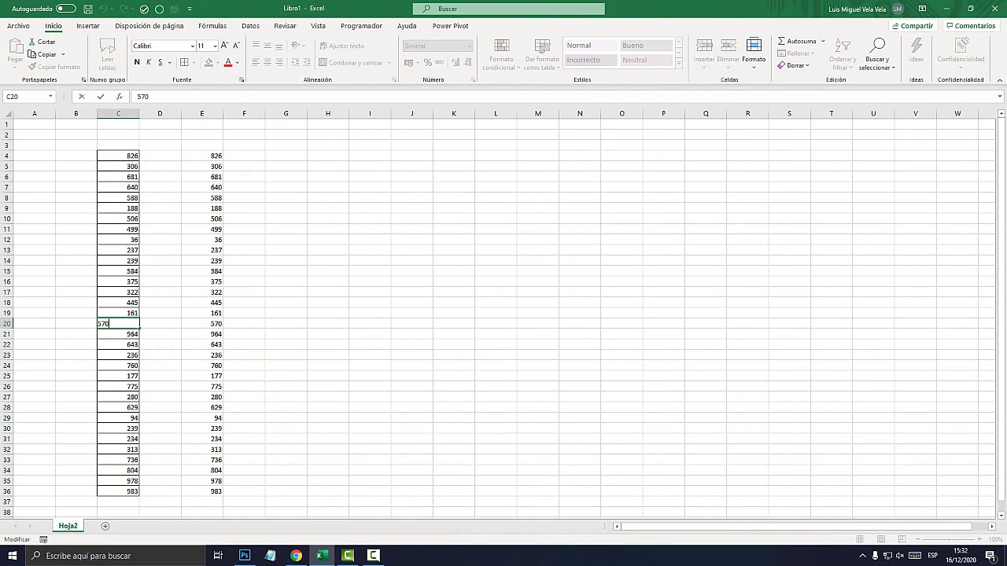
key(Escape)
key(ctrl+Up)
click(118, 229)
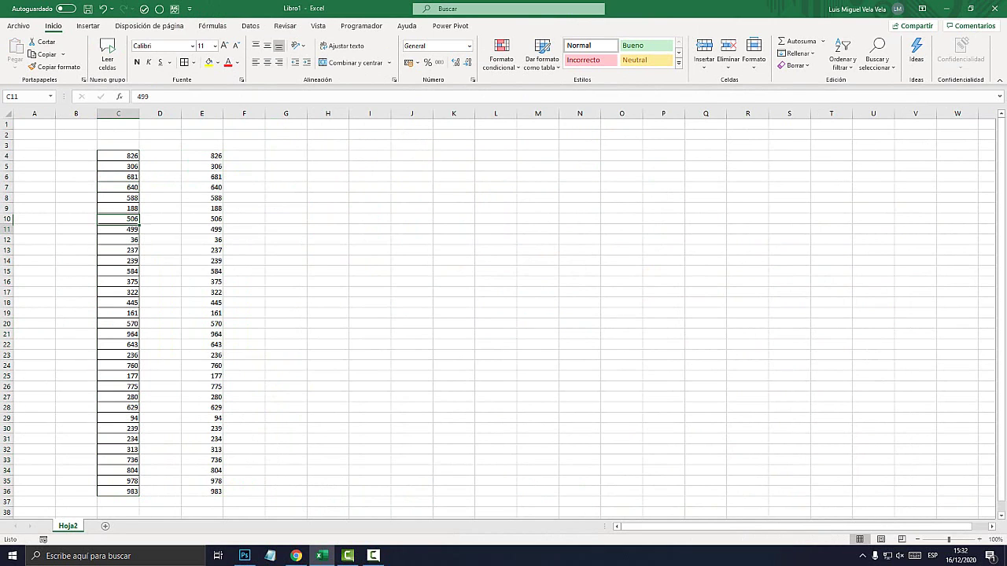
key(F2)
key(Escape)
- Enter =CARACTER(ALEATORIO.ENTRE(65;90)) in H4, which shows the letter J
click(328, 156)
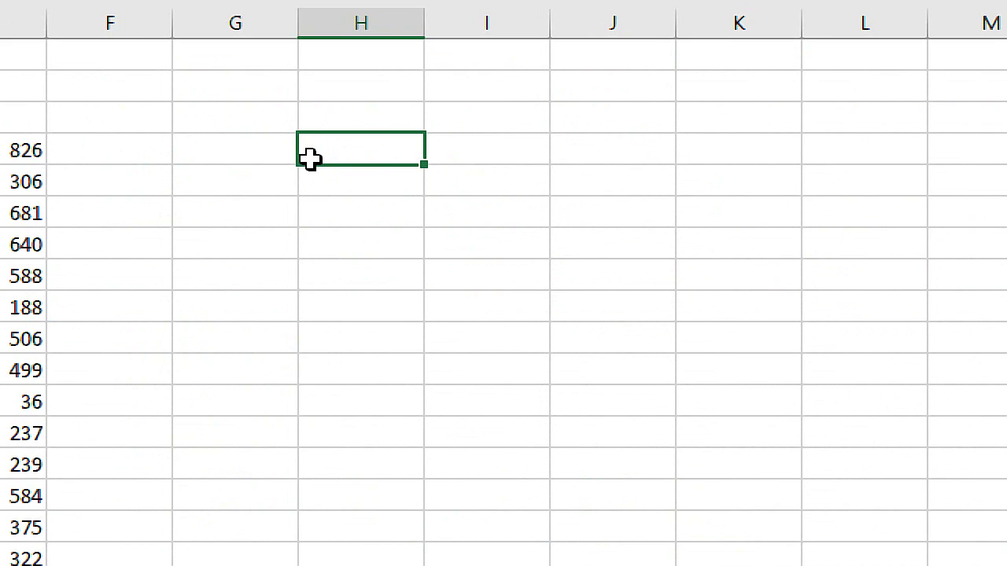
text(=CARACTE)
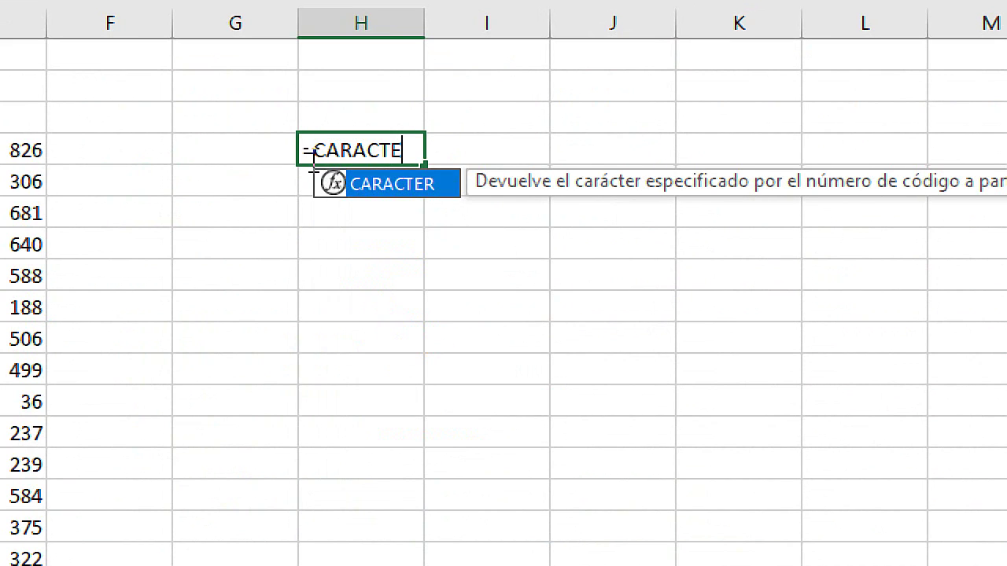
key(Tab)
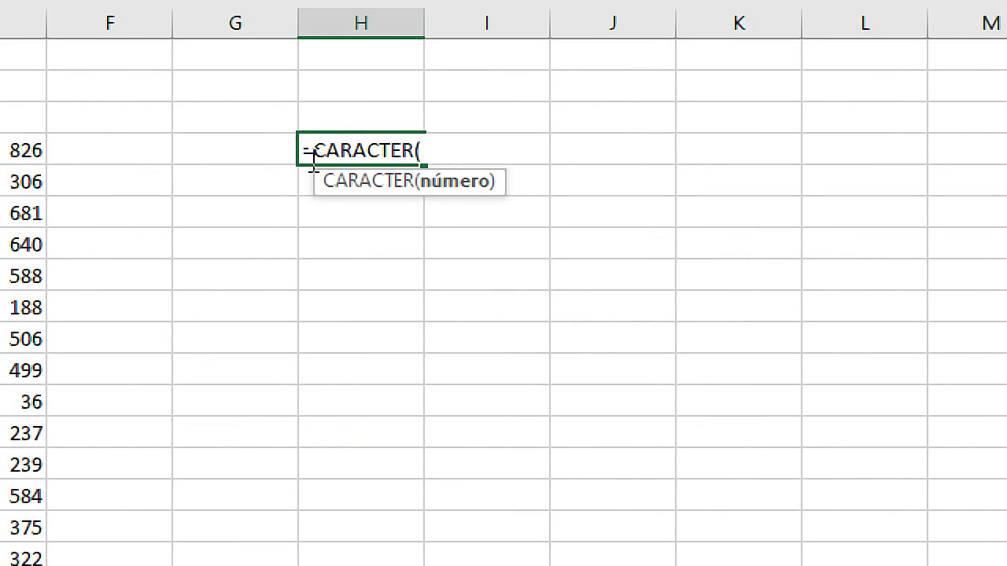
text(ALEA)
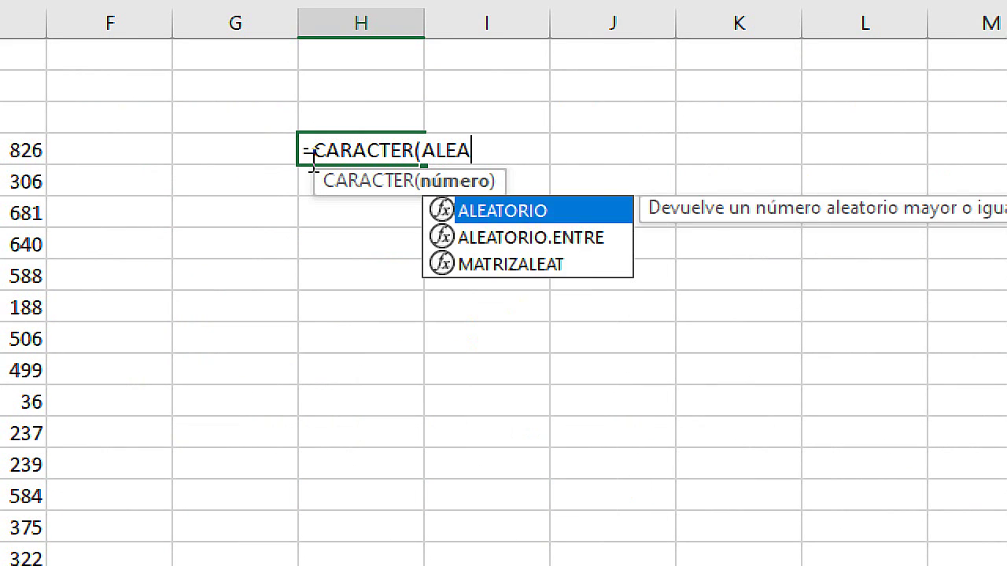
key(Down)
key(Tab)
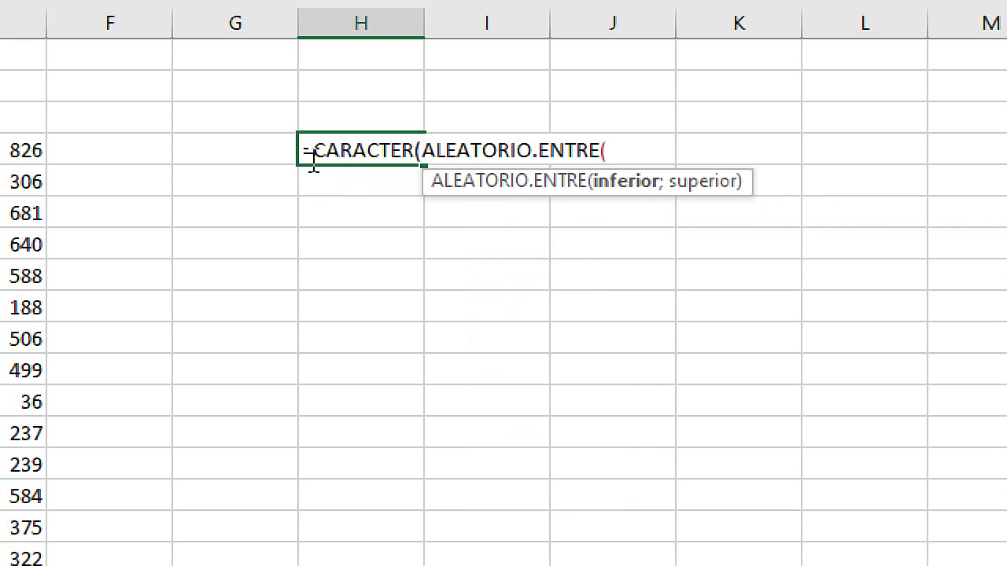
text(10)
key(BackSpace)
key(BackSpace)
text(65;)
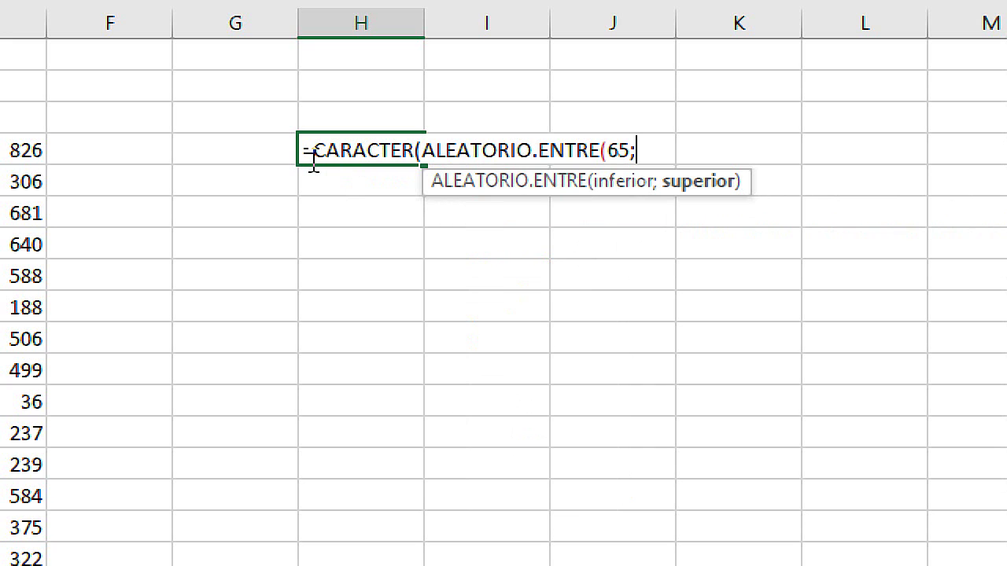
text(90)))
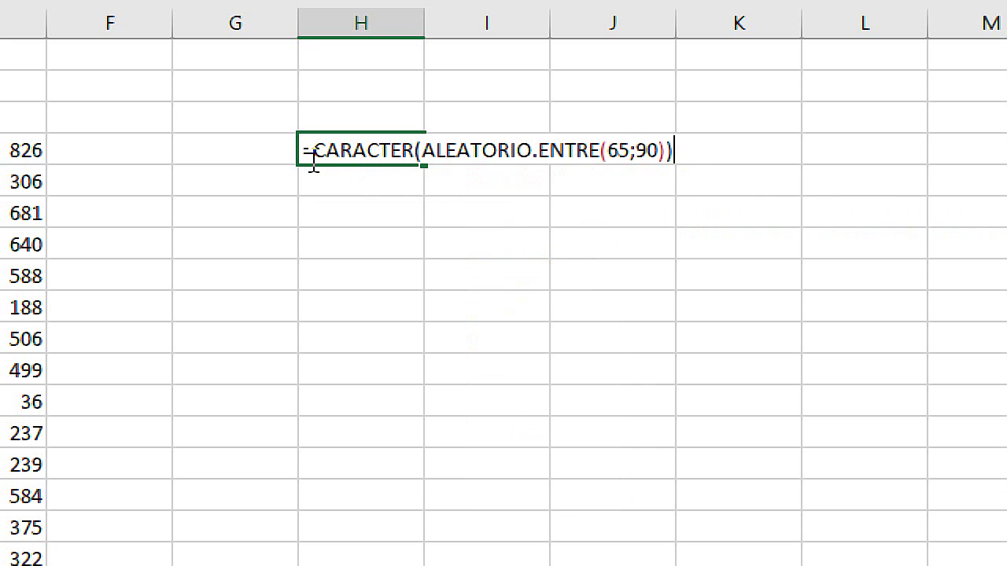
key(Return)
- Copy H4's letter formula down to H18 and review its 65 and 90 bounds
click(362, 150)
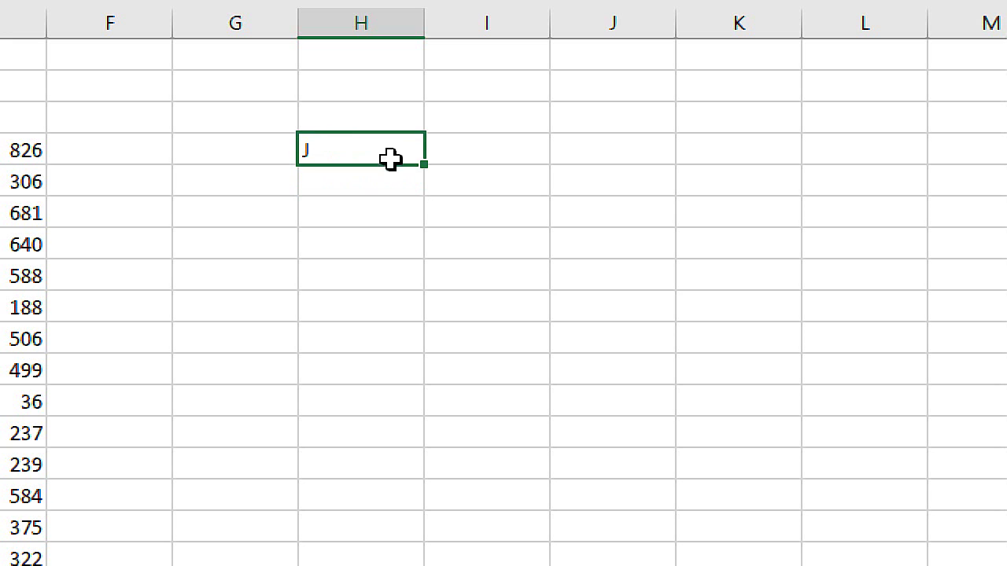
drag(426, 164, 441, 512)
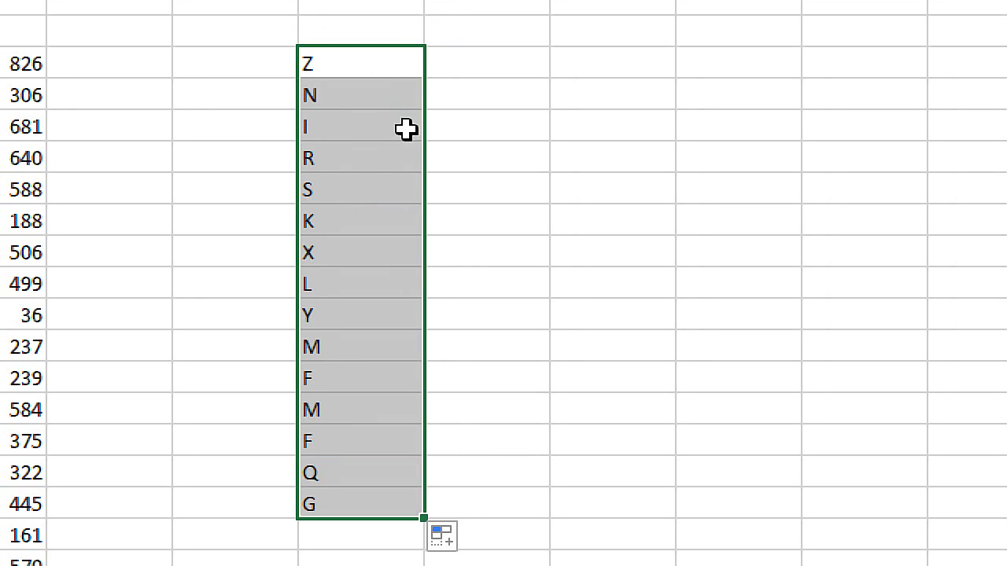
click(358, 63)
double_click(357, 64)
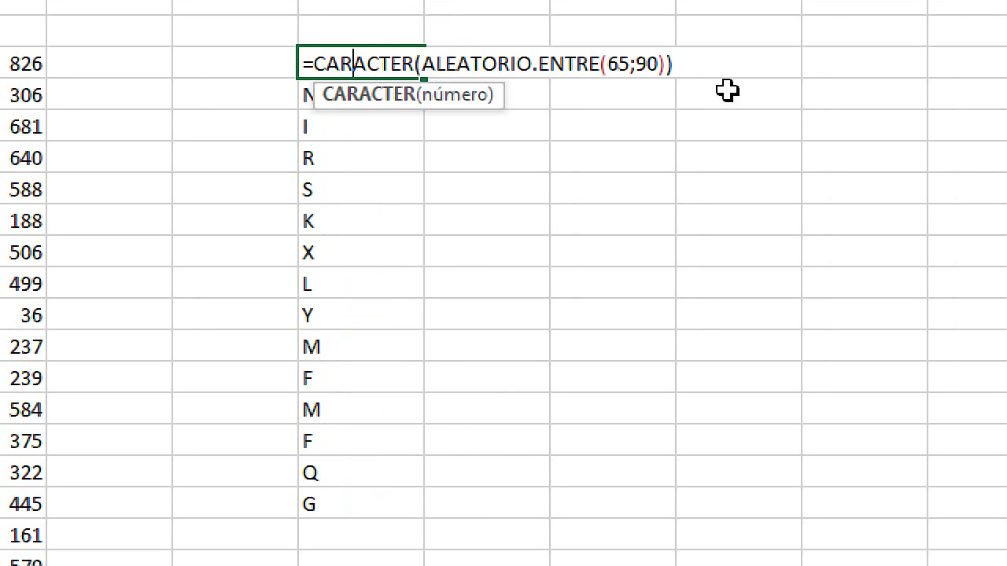
double_click(618, 63)
double_click(646, 63)
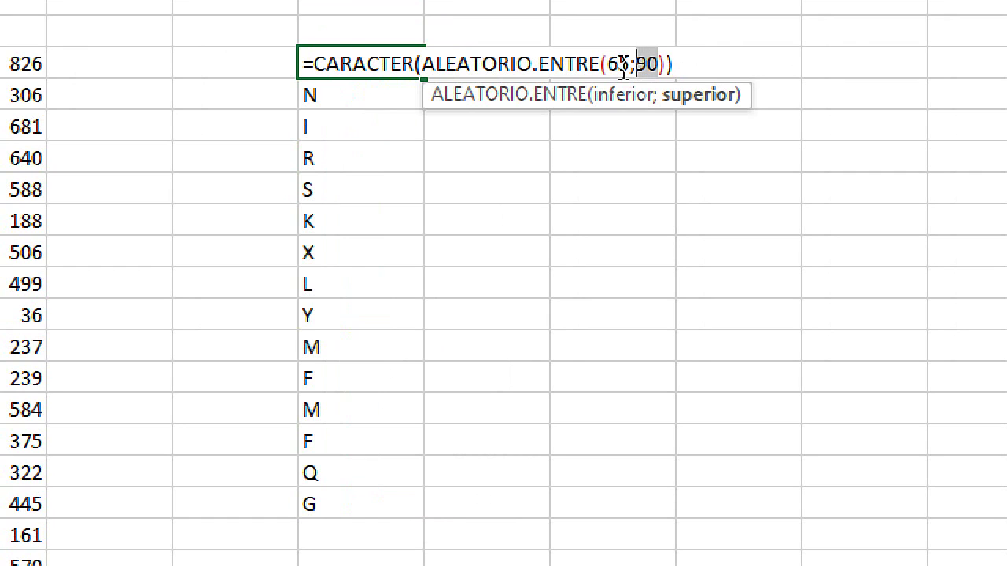
click(622, 63)
double_click(618, 63)
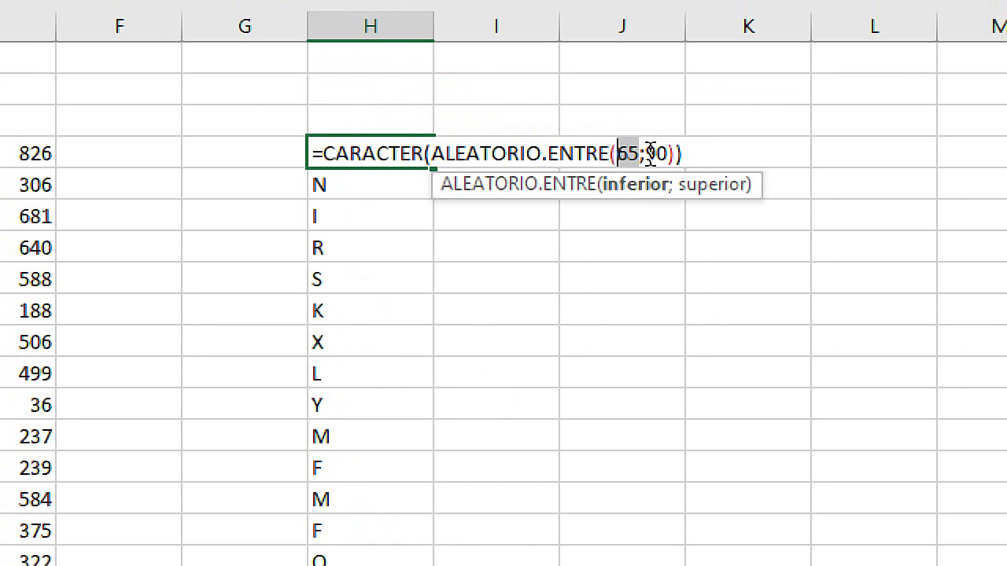
click(679, 152)
key(Return)
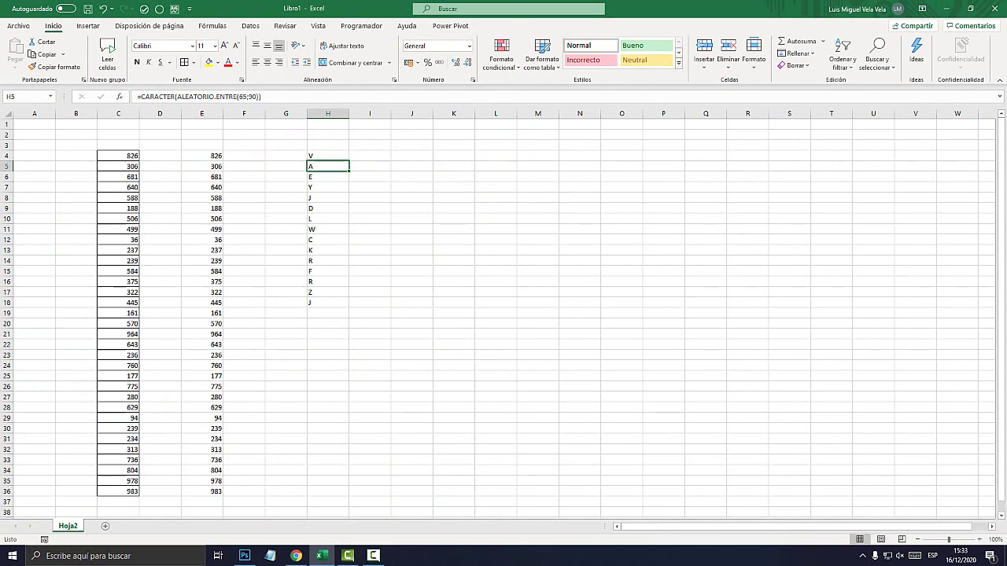
- Fill H4's random-letter formula down to H35, then check the static value in E20
click(328, 156)
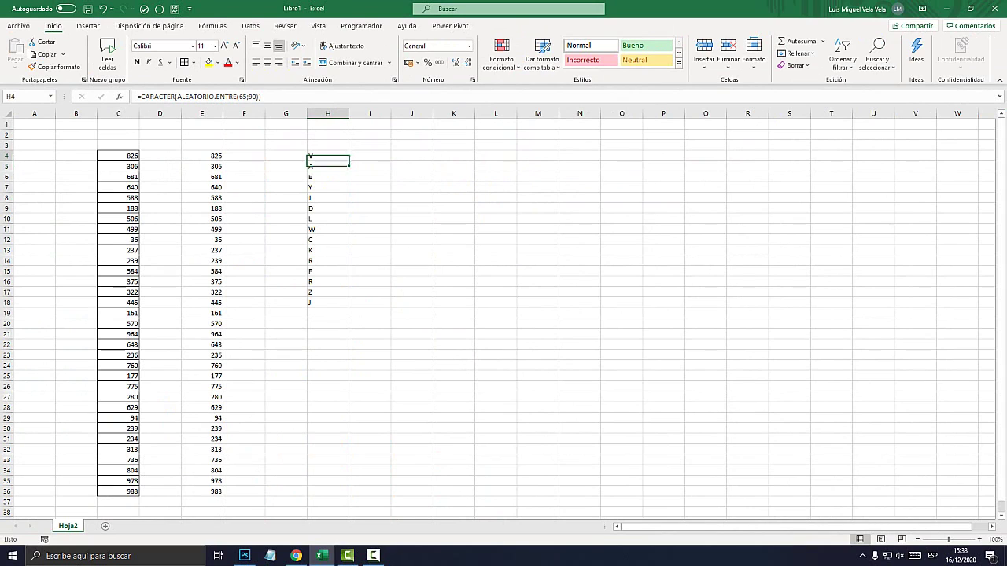
drag(348, 161, 338, 481)
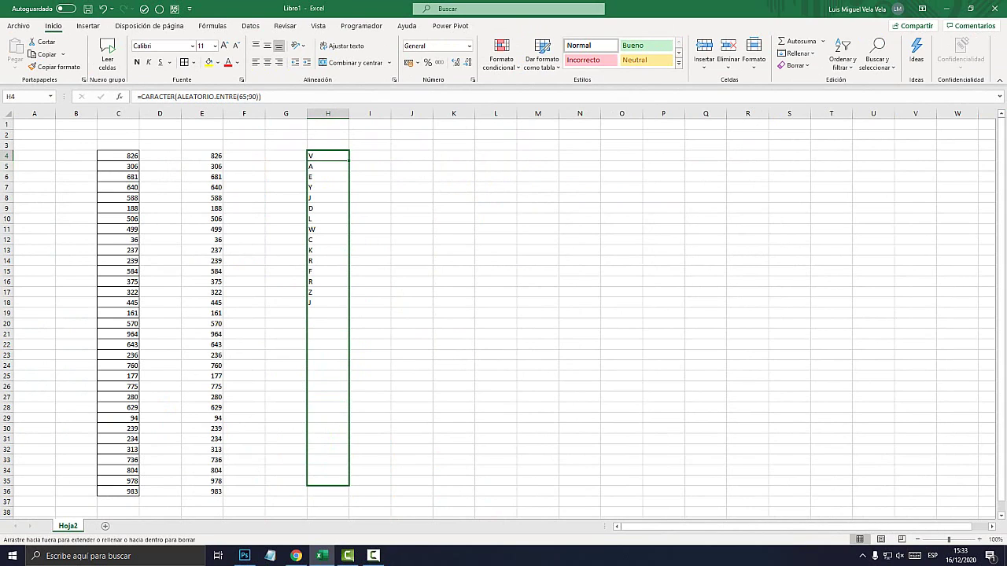
click(328, 155)
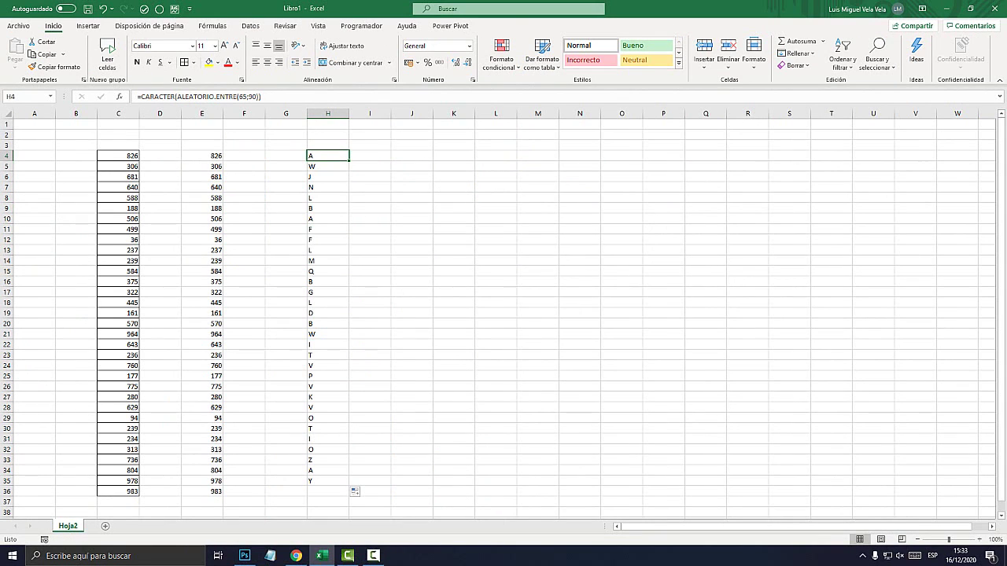
click(202, 324)
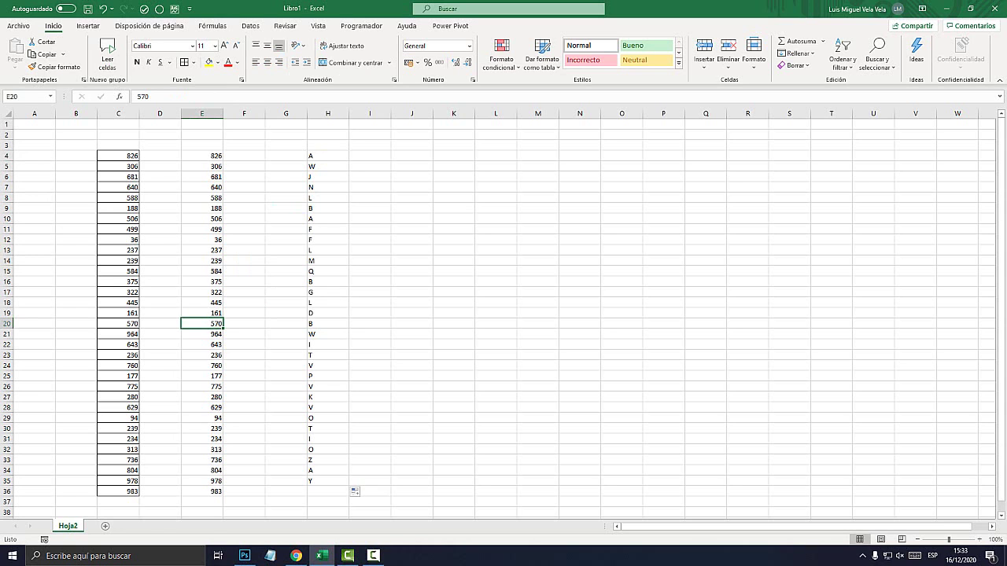
- Inspect H4's CARACTER(ALEATORIO.ENTRE(65;90)) formula without changing it, then minimize Excel to the desktop
double_click(313, 155)
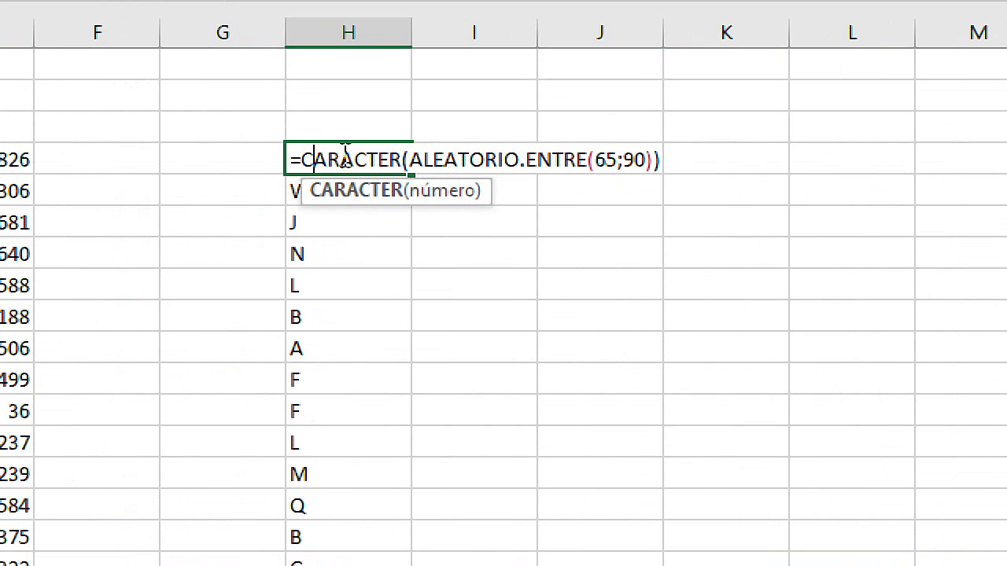
drag(350, 156, 308, 157)
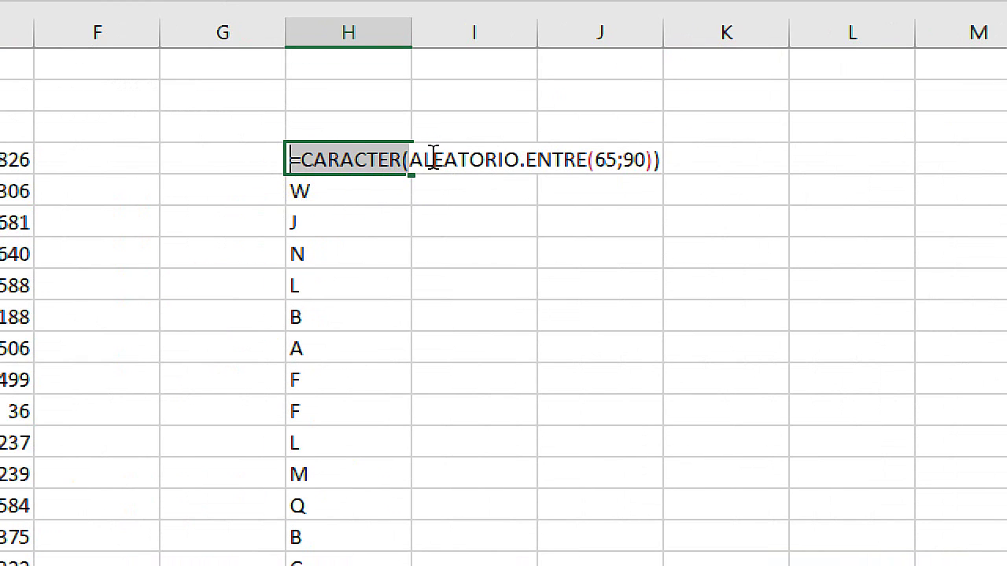
click(410, 157)
drag(412, 156, 659, 157)
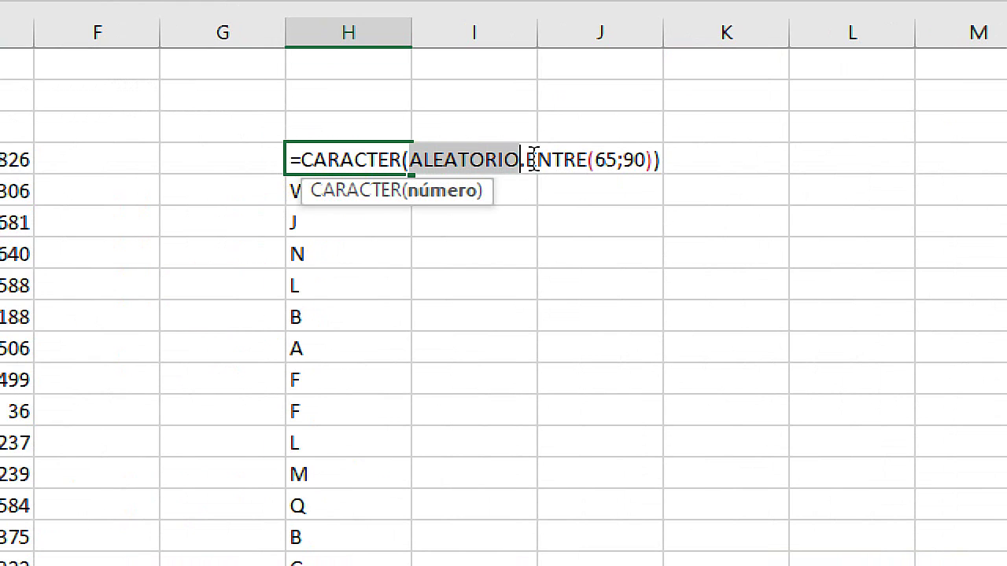
click(625, 161)
click(669, 160)
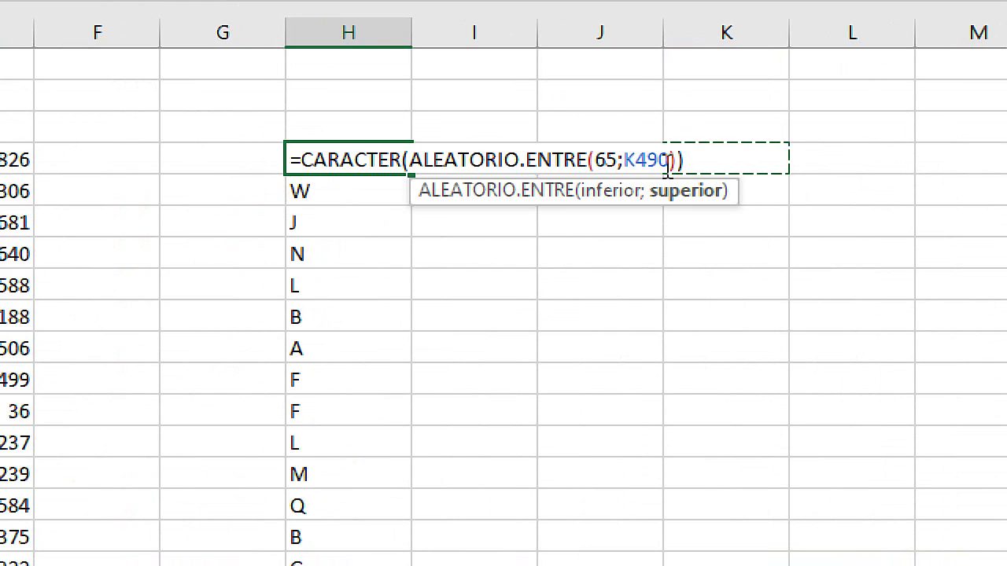
key(Escape)
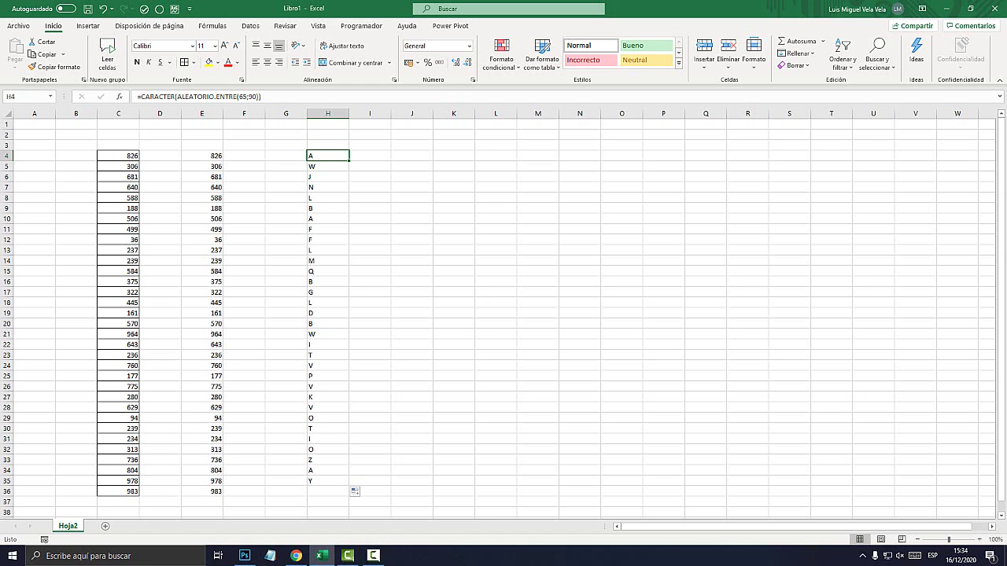
key(super+d)
- Bring up Camtasia Recorder's Stop/Pause capture controls from its taskbar icon
click(373, 555)
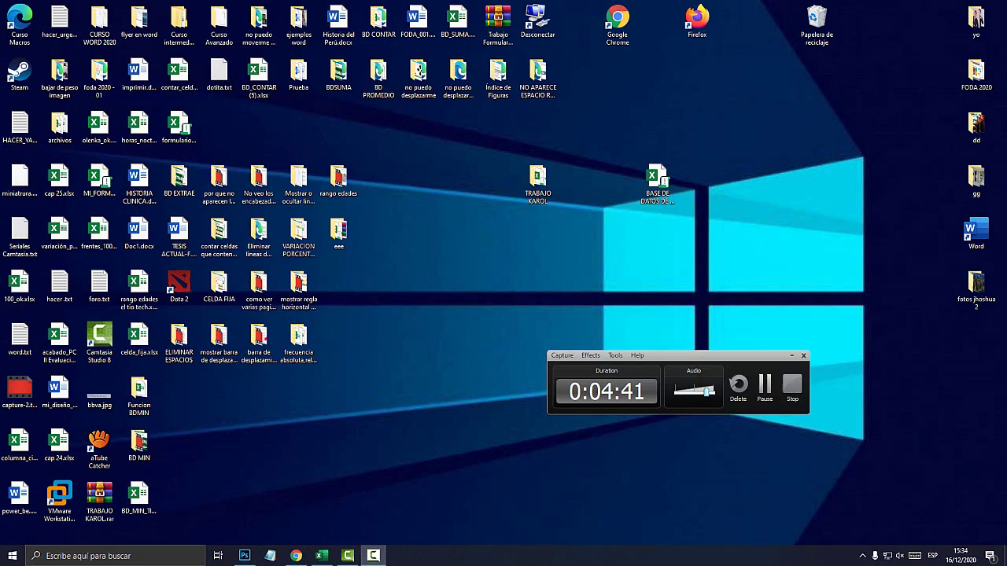